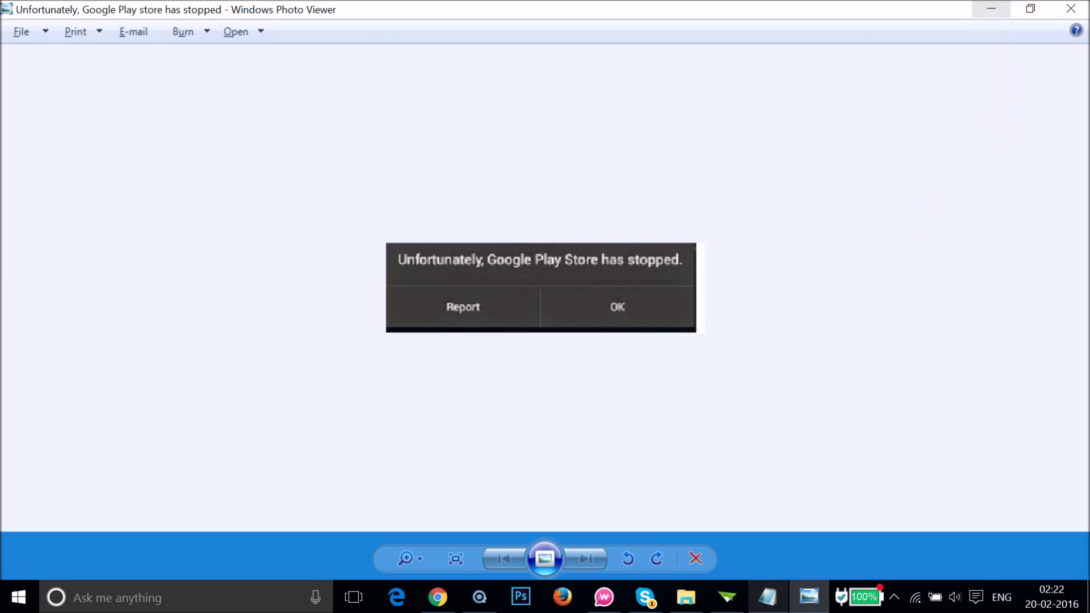
Step: Minimize the error screenshot in Photo Viewer and bring the Notepad fix guide into view
click(991, 9)
click(343, 114)
scroll(343, 120, down, 15)
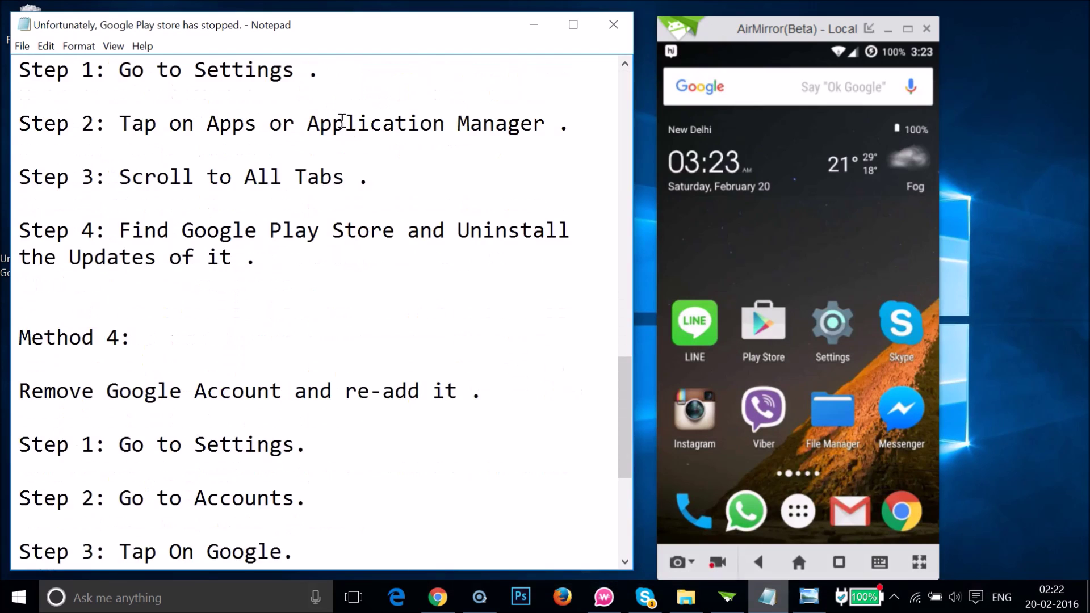
Step: Open the Apps section of the mirrored phone's Settings
scroll(342, 121, up, 15)
click(335, 121)
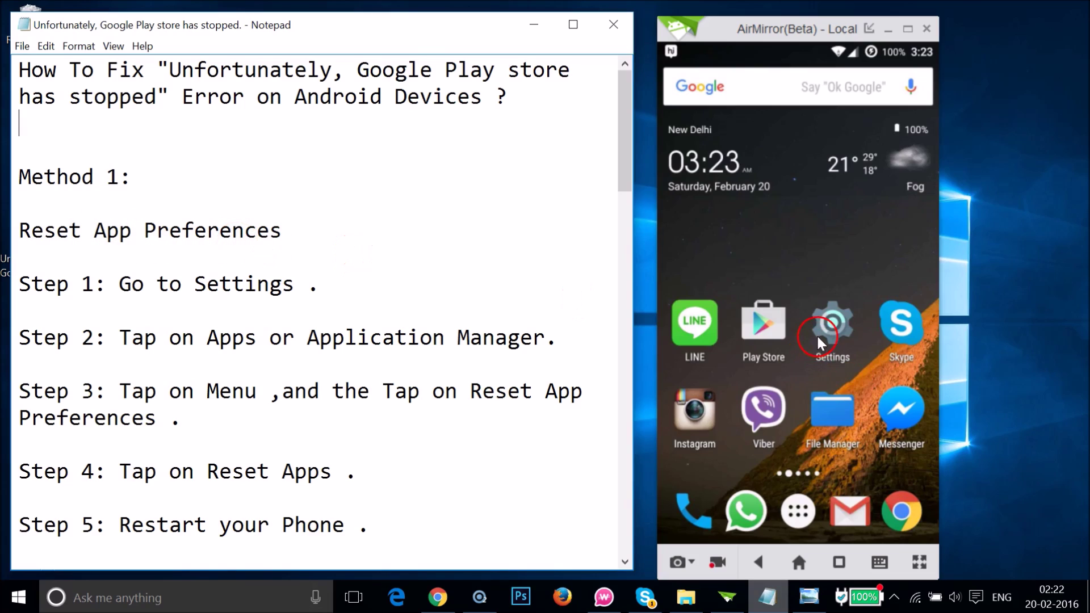
click(836, 334)
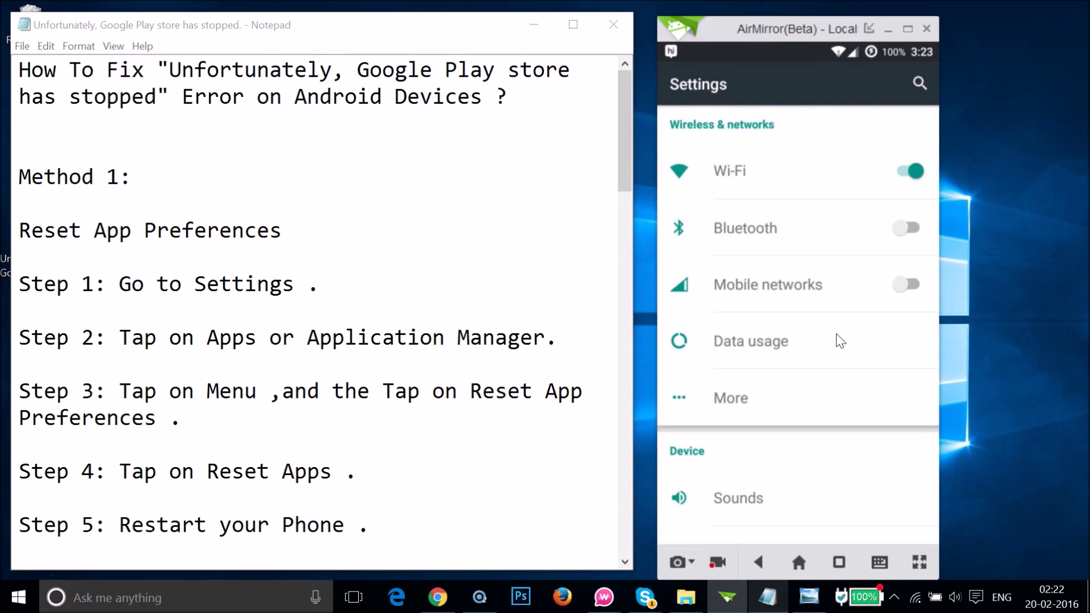
scroll(840, 340, down, 10)
scroll(839, 340, down, 7)
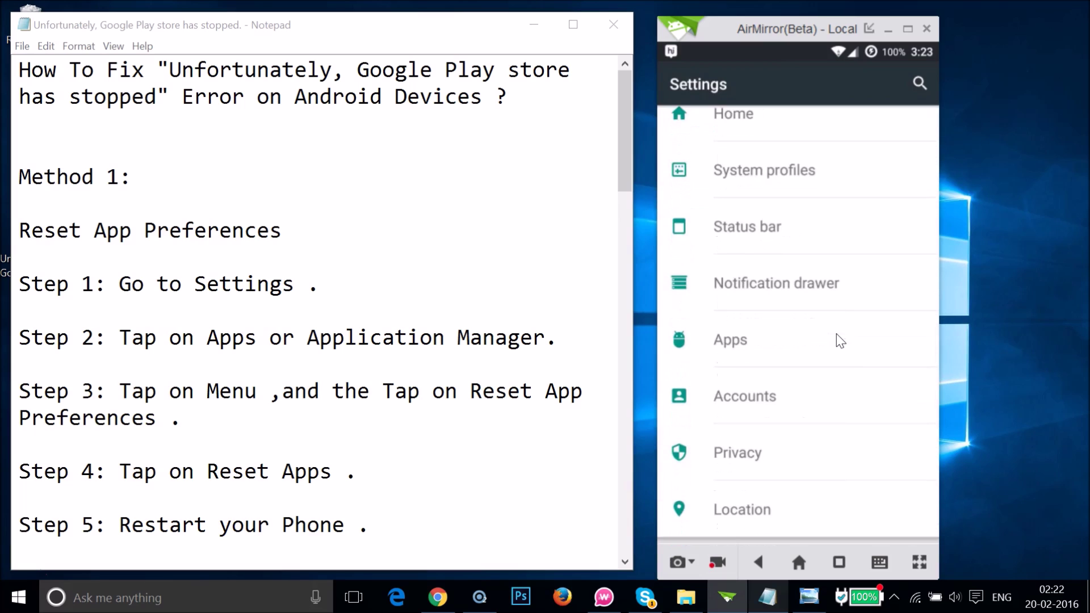
click(797, 341)
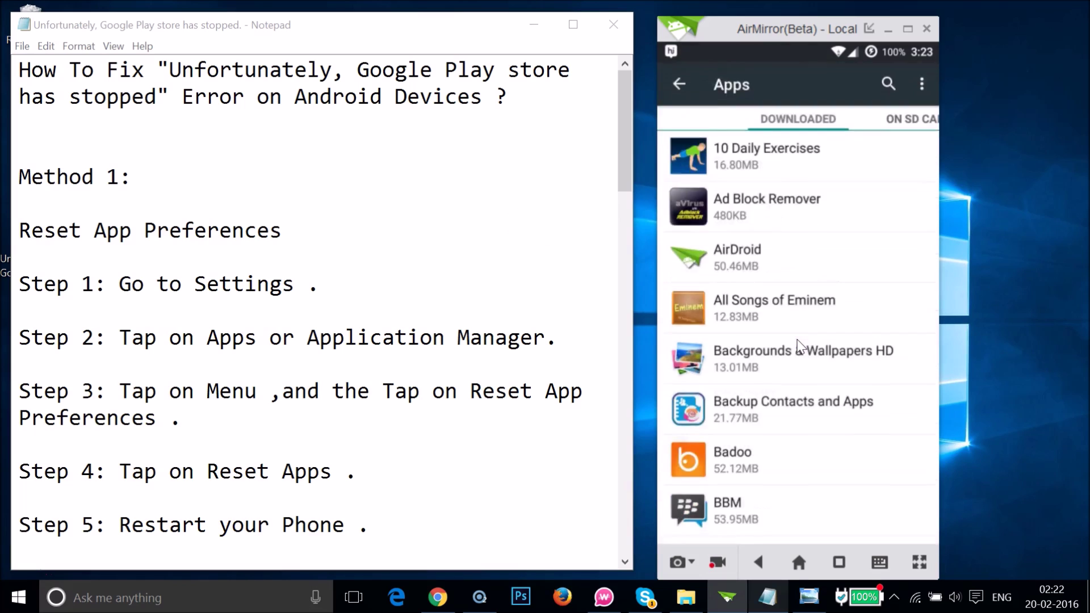
Step: Reset all app preferences from the Apps overflow menu, confirming with RESET APPS
click(921, 80)
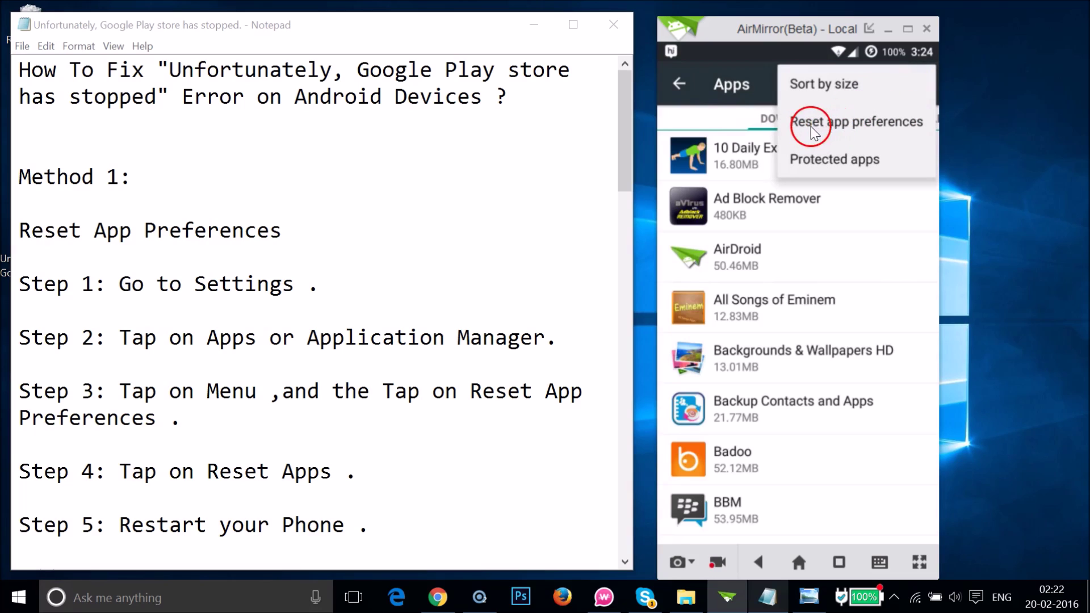
click(872, 123)
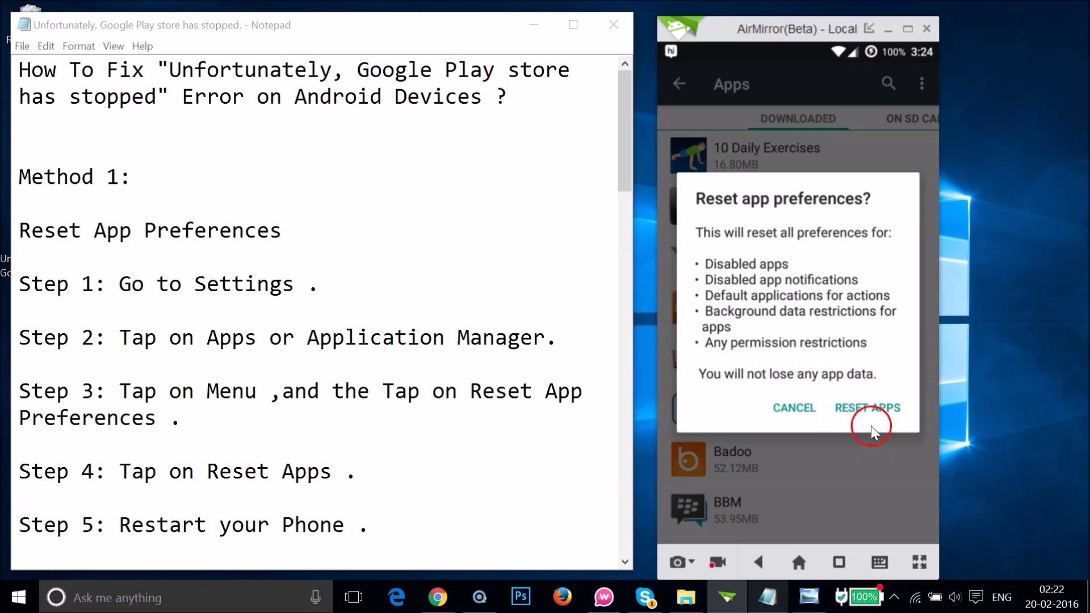
click(854, 407)
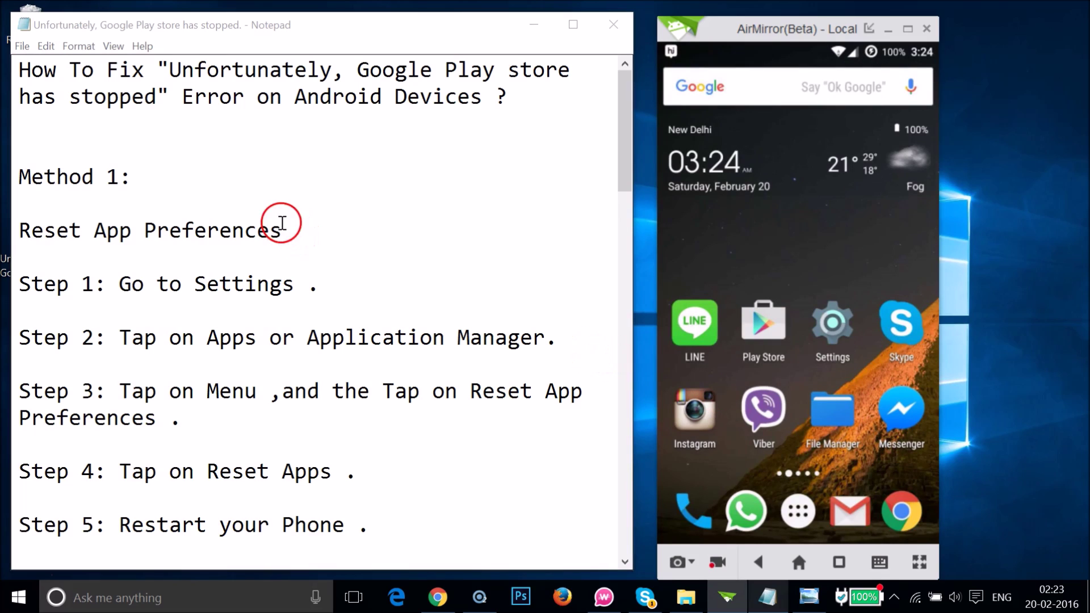
Step: Reopen the phone's Settings > Apps and step through the ON SD CARD and RUNNING tabs
click(221, 193)
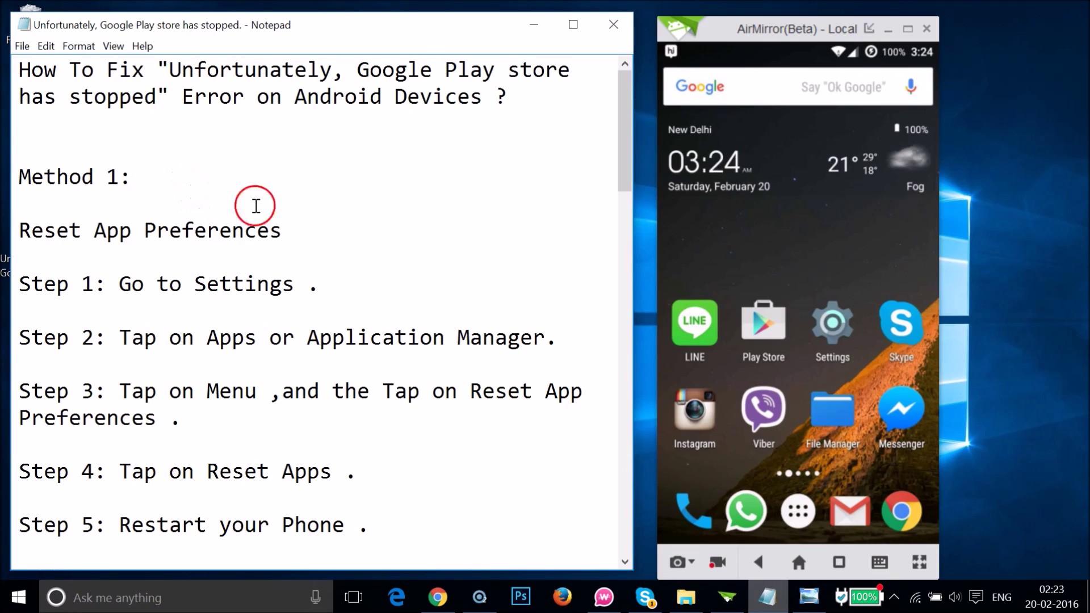
scroll(295, 217, down, 6)
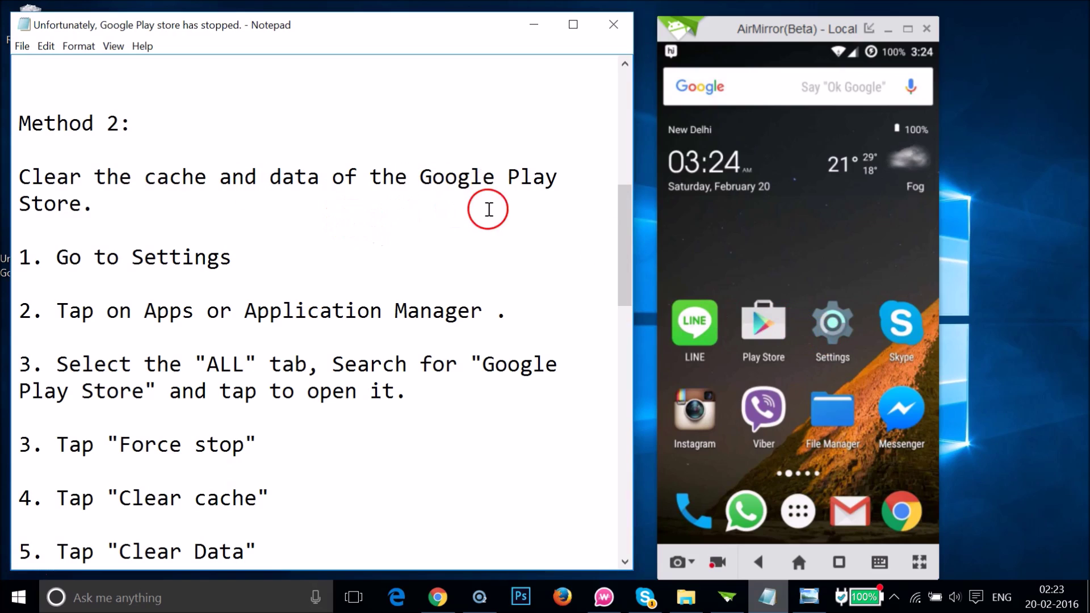
click(837, 331)
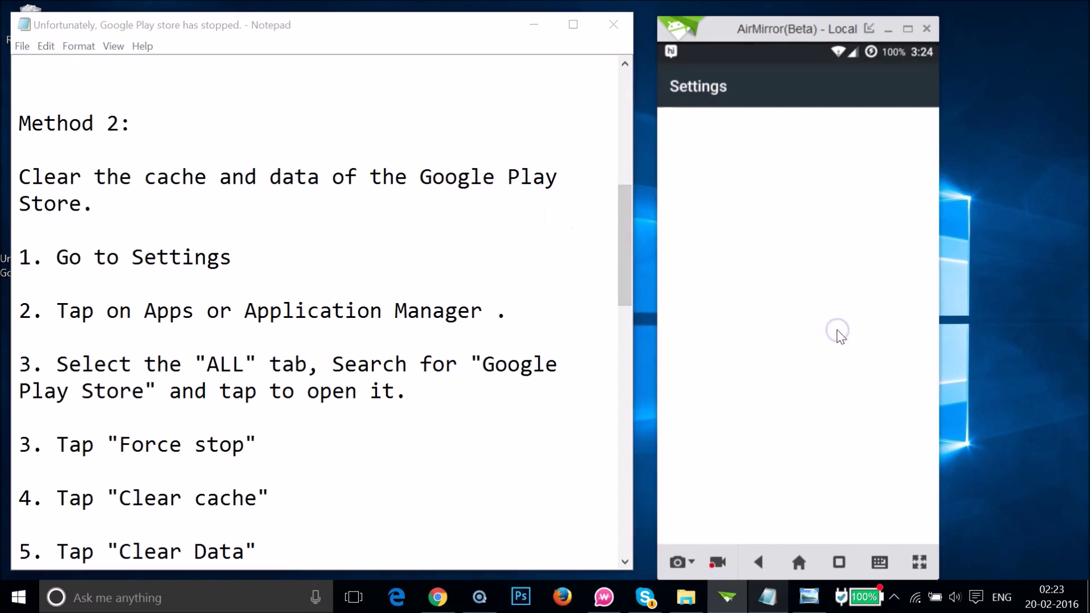
scroll(840, 337, down, 8)
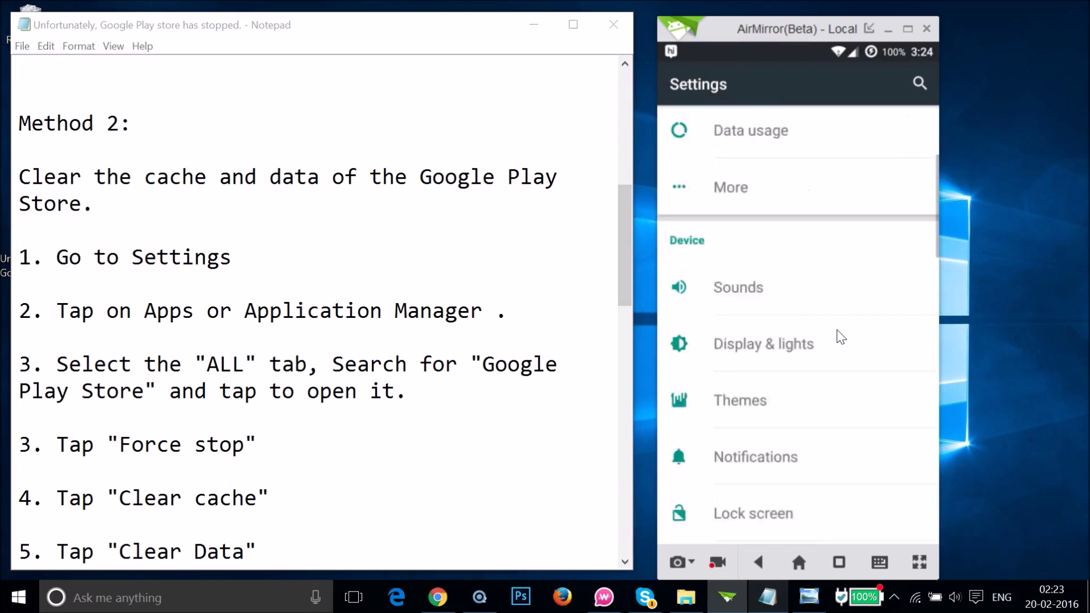
scroll(841, 337, down, 7)
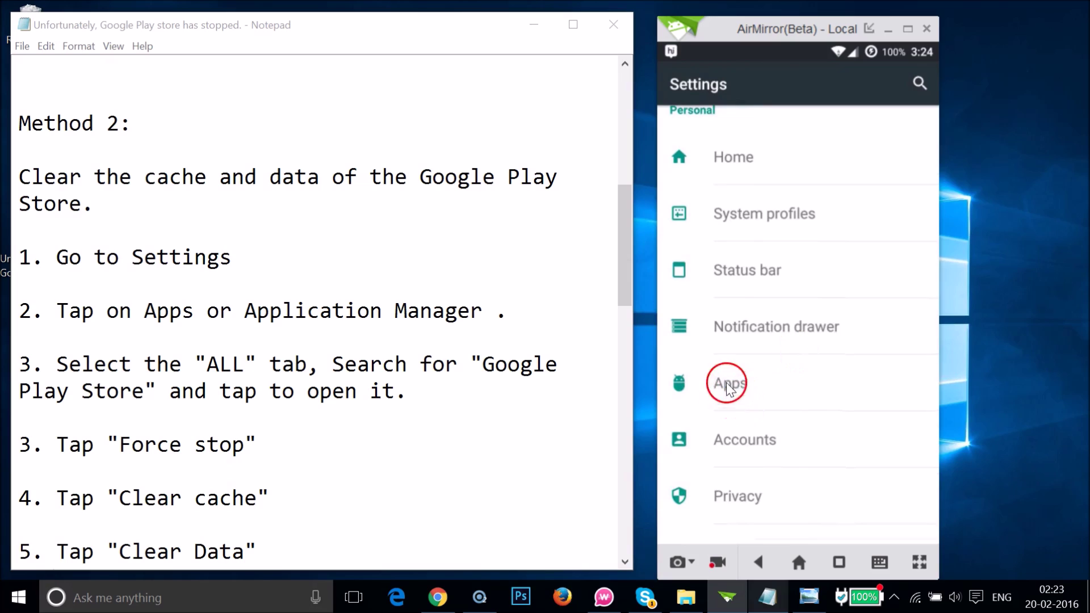
click(785, 390)
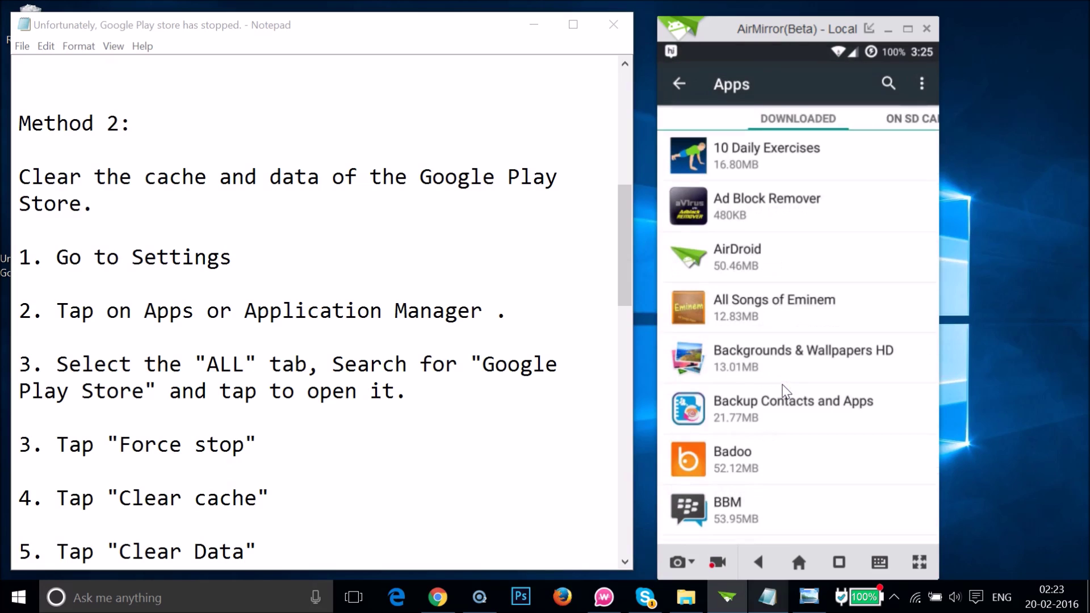
click(902, 121)
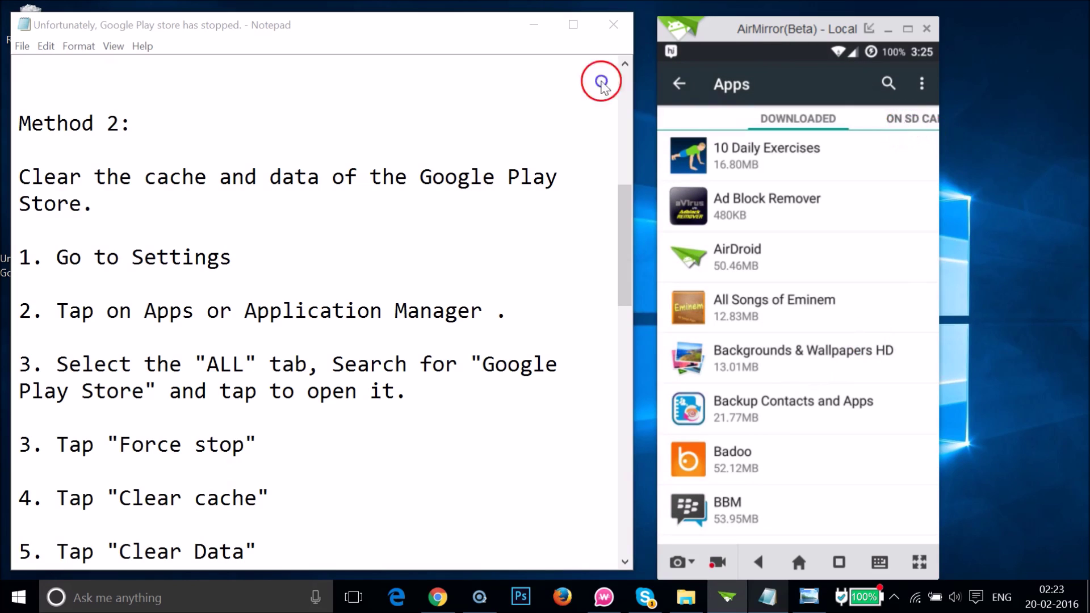
click(922, 120)
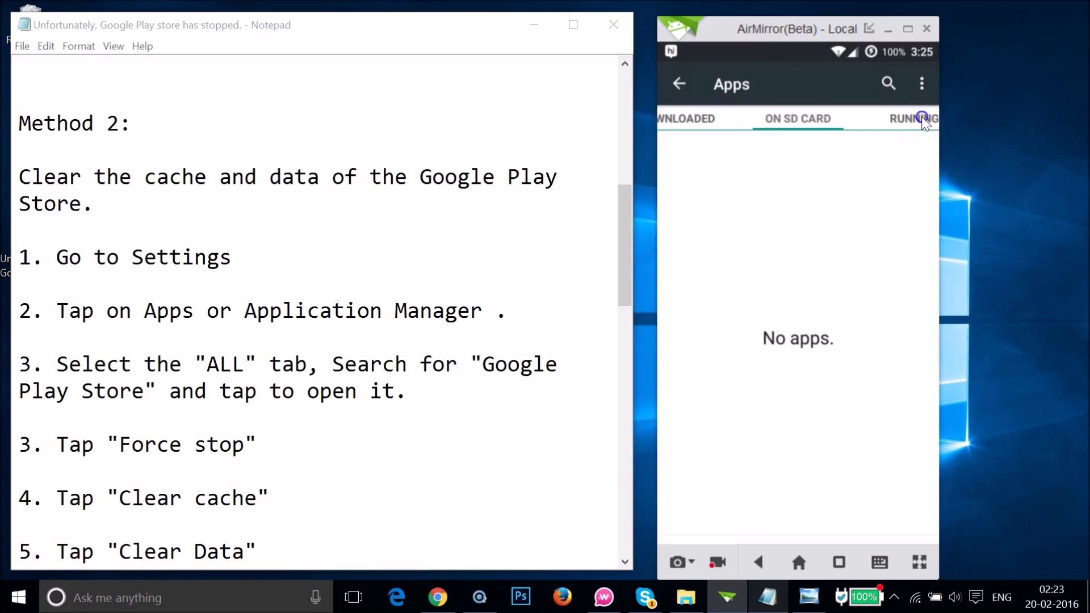
Step: Open Google Play Store's app info from the ALL apps list
click(927, 118)
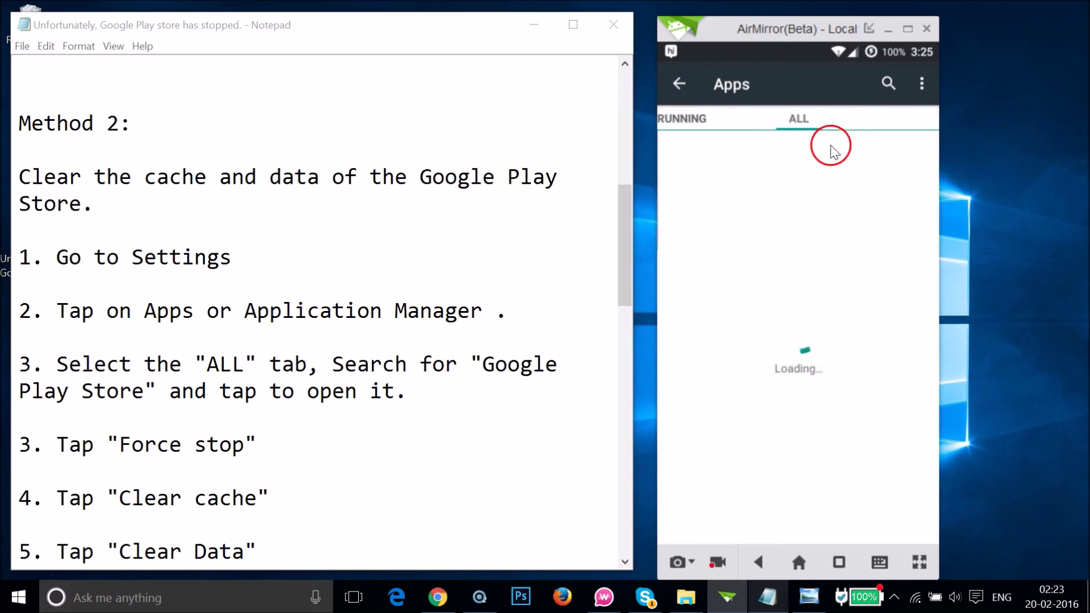
scroll(831, 226, down, 10)
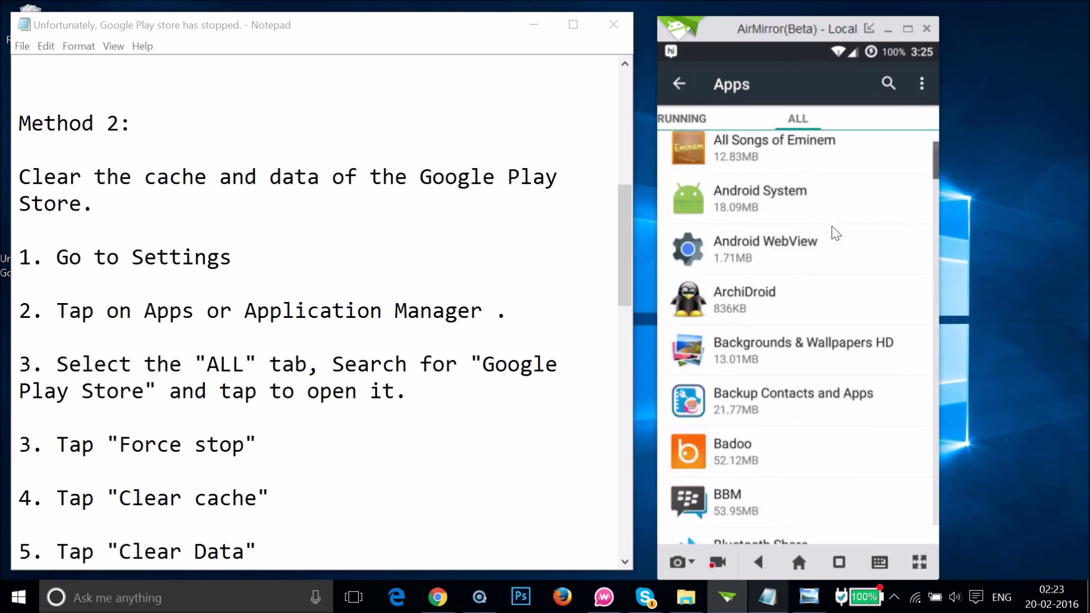
scroll(832, 226, down, 15)
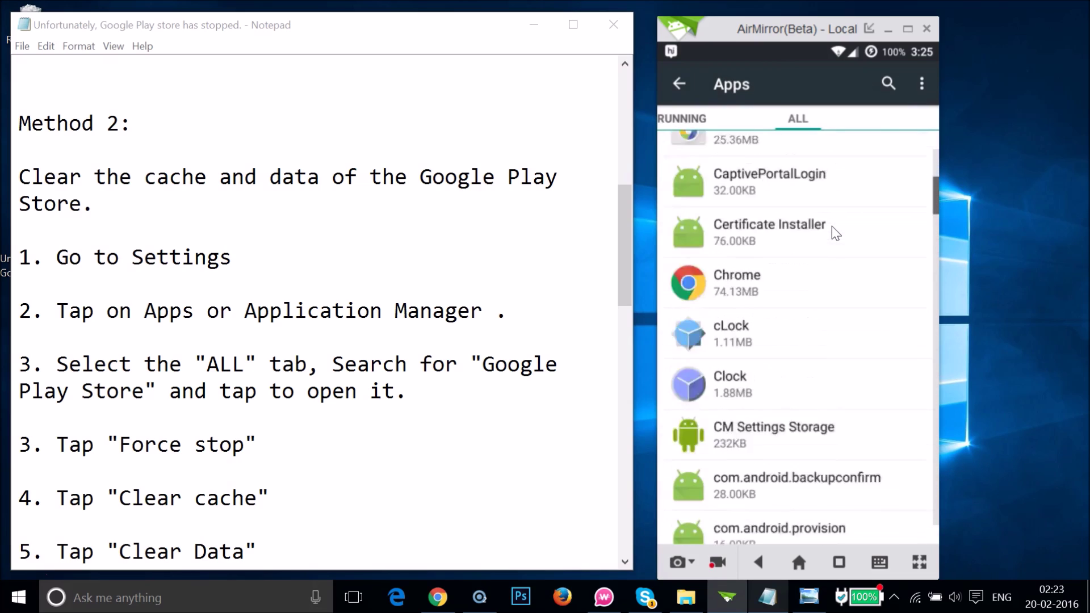
scroll(832, 225, down, 15)
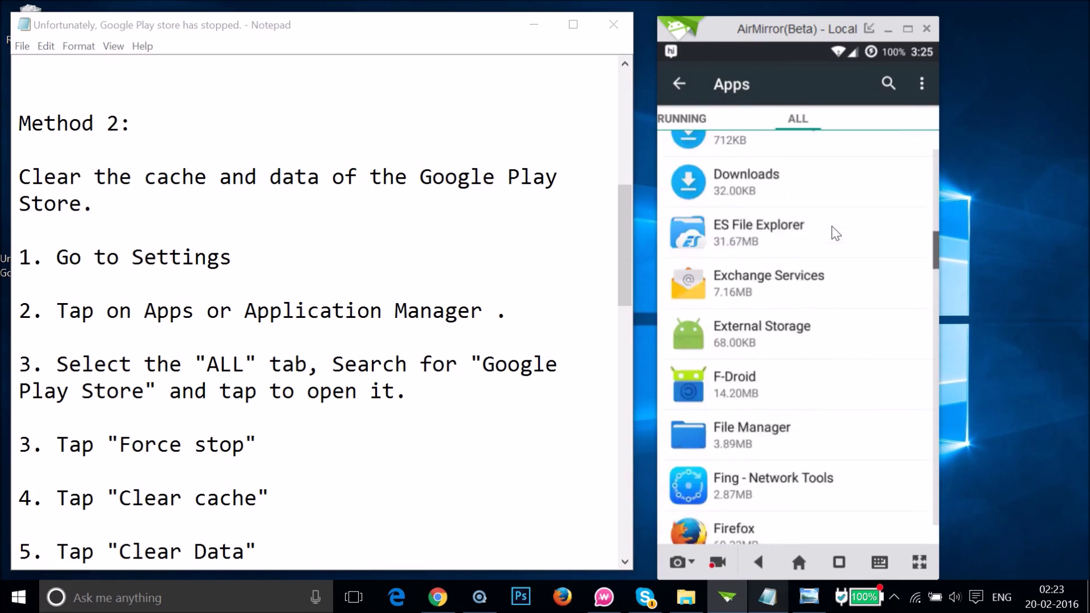
scroll(832, 225, down, 7)
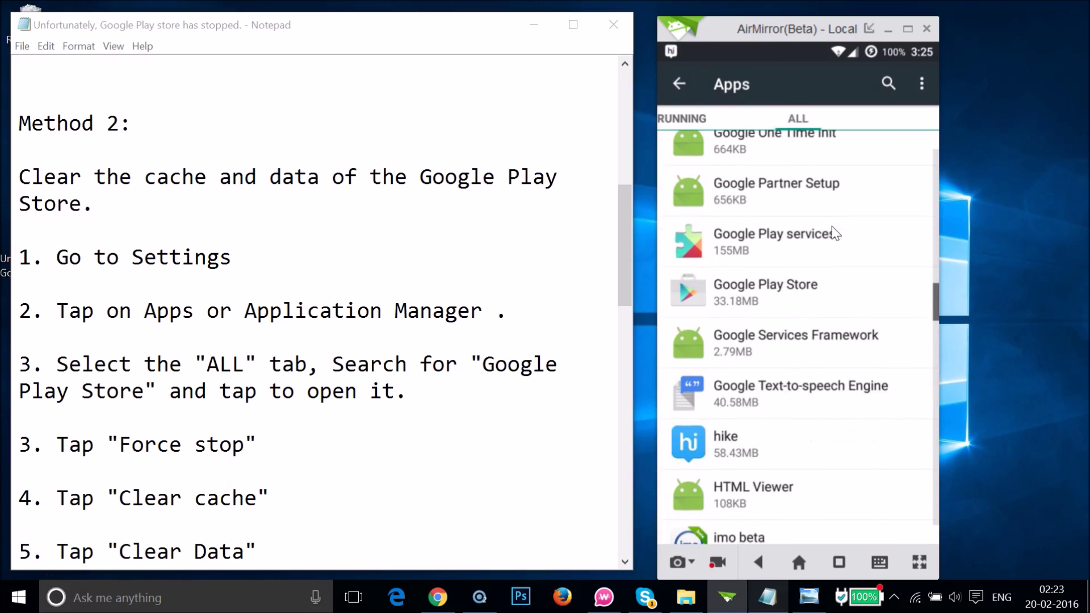
click(789, 295)
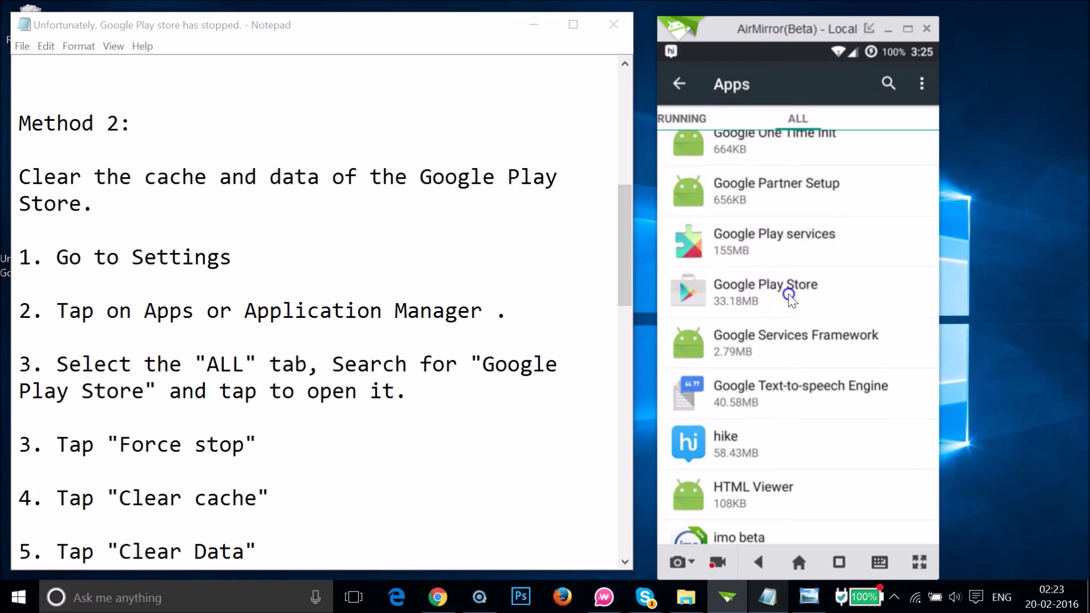
Step: Clear Google Play Store's data and cache down to 0.00B
click(852, 417)
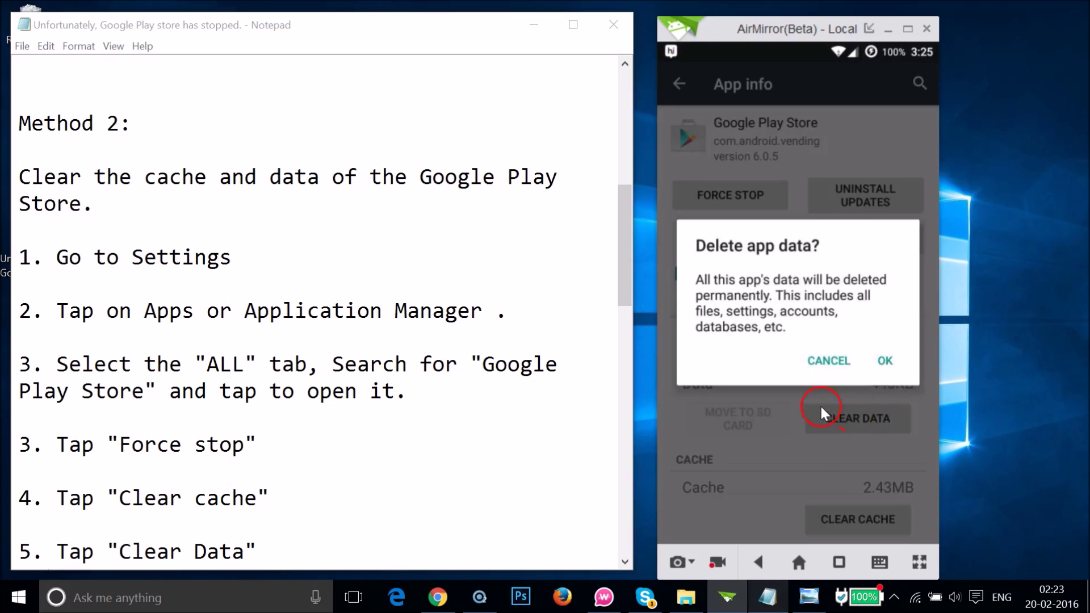
click(885, 362)
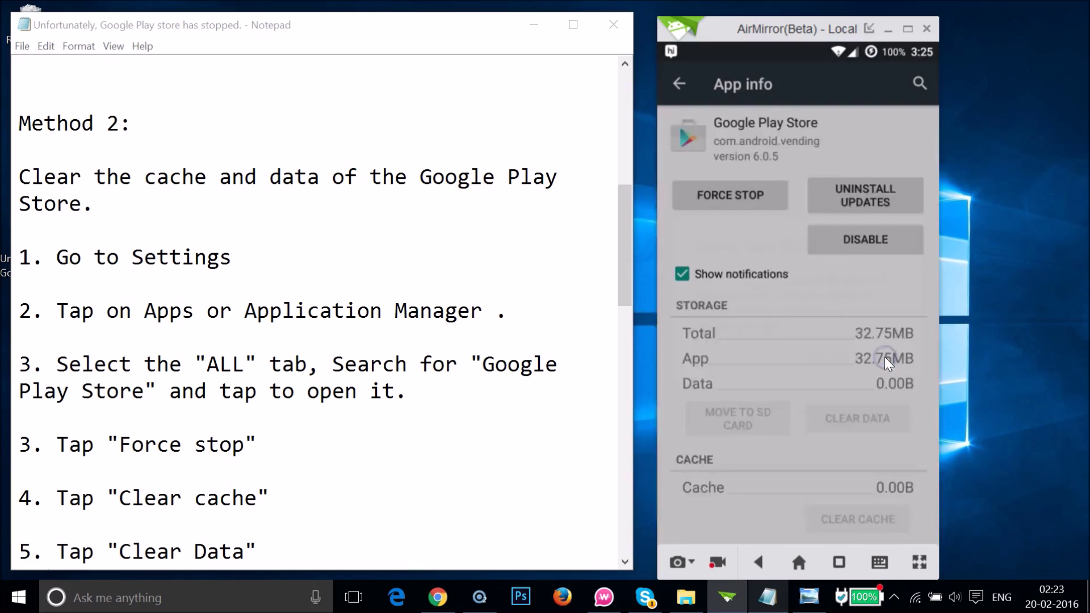
click(855, 416)
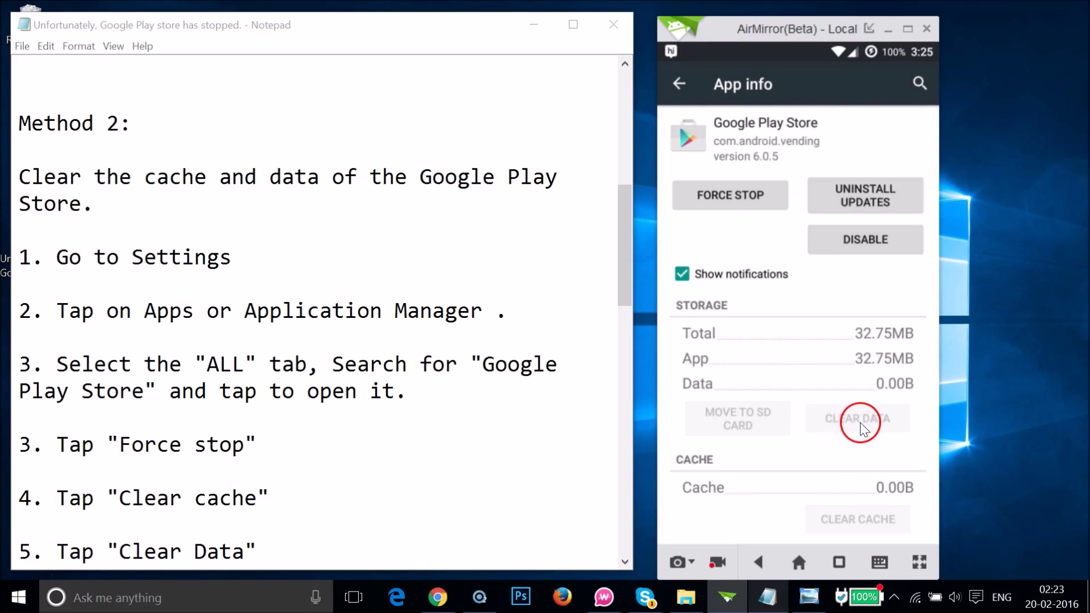
drag(871, 478, 881, 520)
Step: Back out from the app info to the phone's home screen
right_click(883, 520)
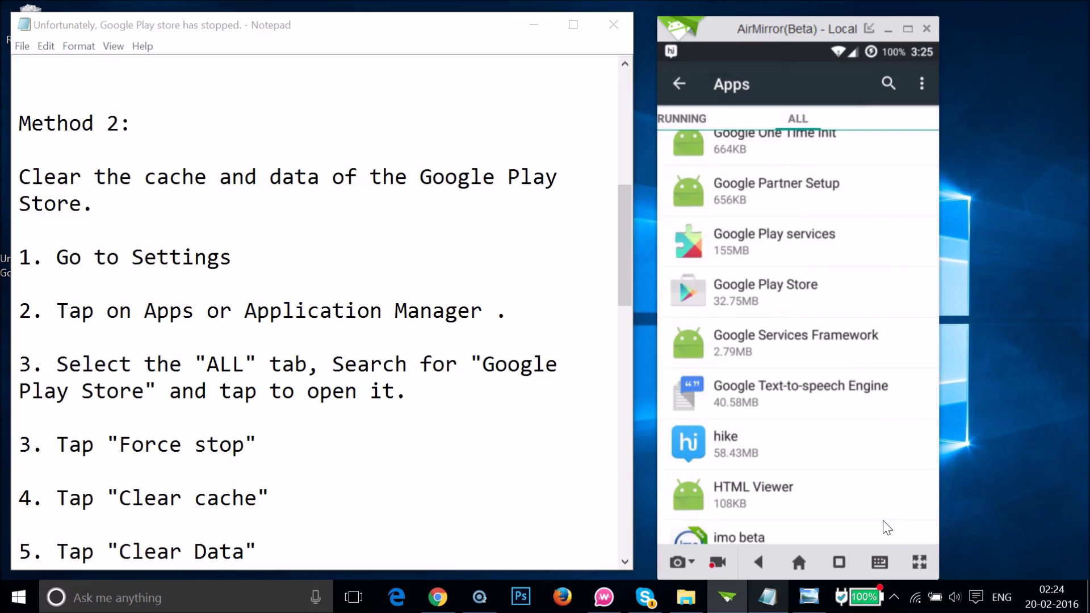
right_click(883, 521)
right_click(883, 521)
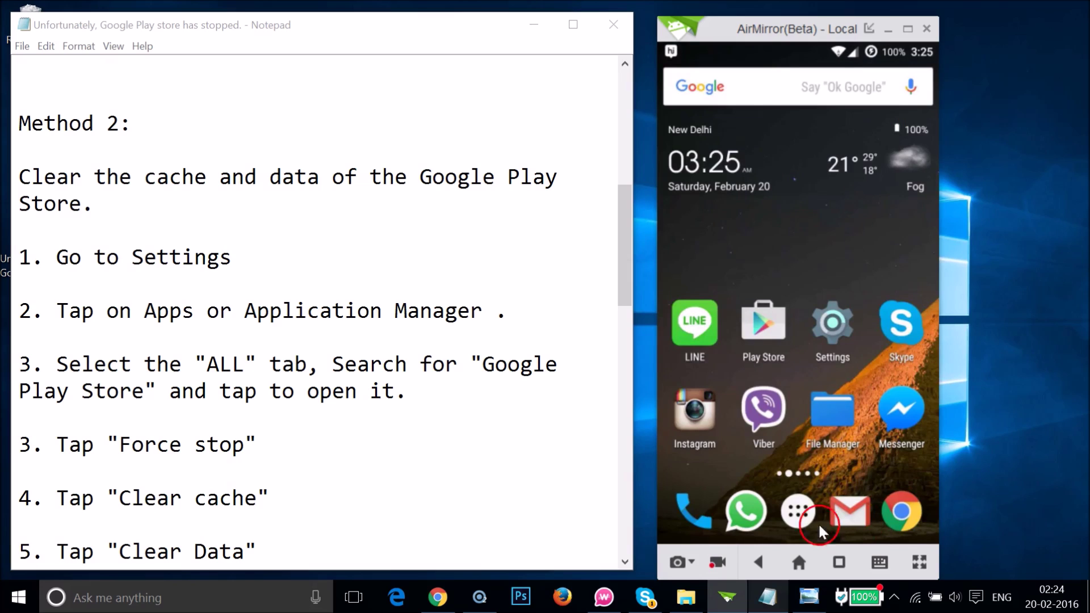
Step: Scroll the Notepad guide to read the next fix method
click(401, 333)
scroll(401, 334, down, 1)
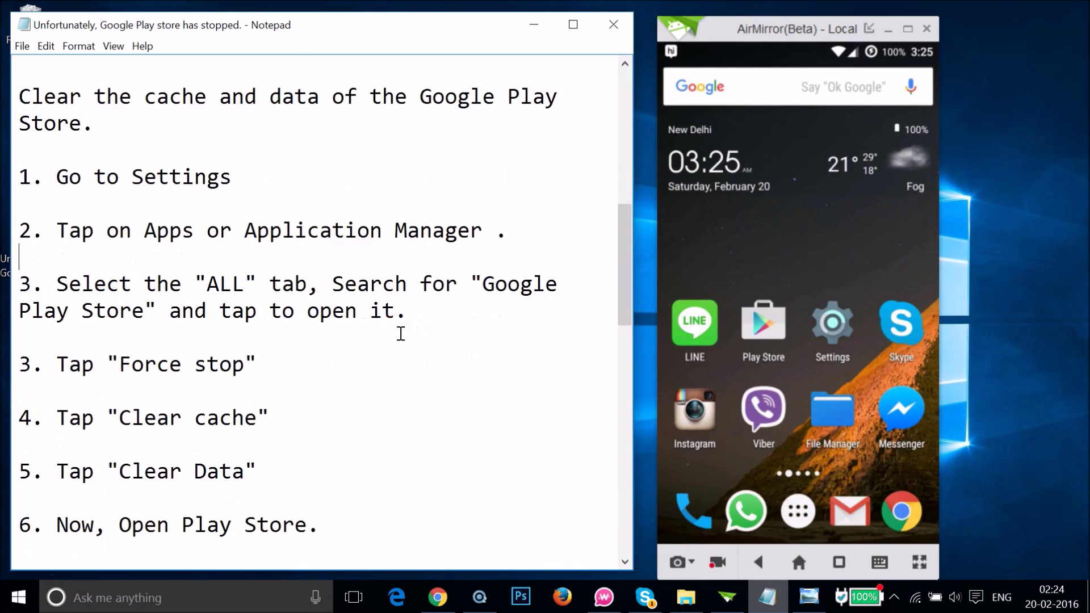
scroll(401, 334, down, 2)
scroll(400, 333, up, 6)
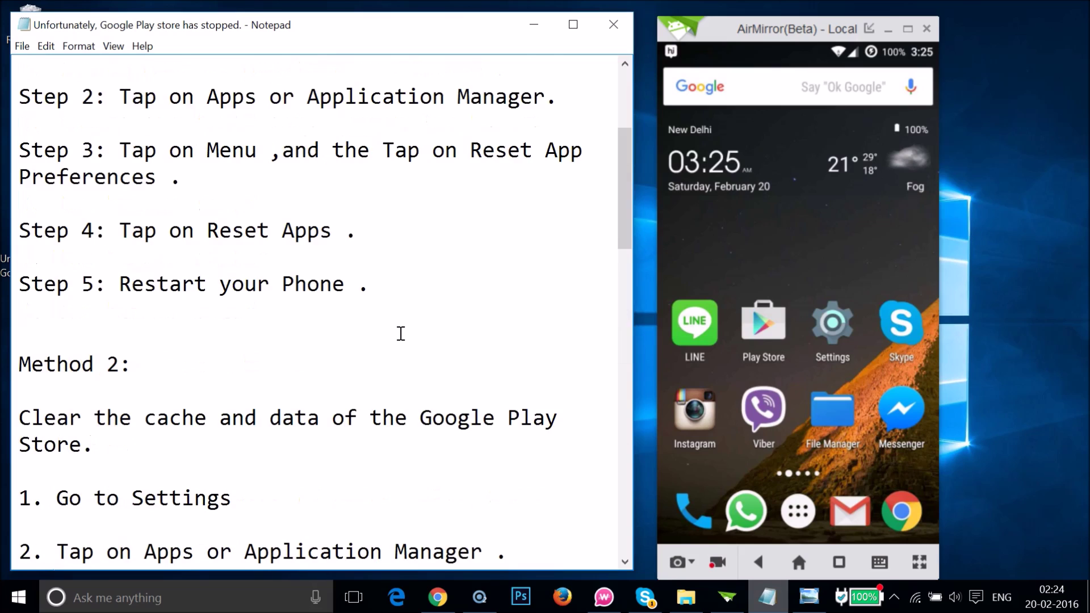
scroll(401, 334, down, 4)
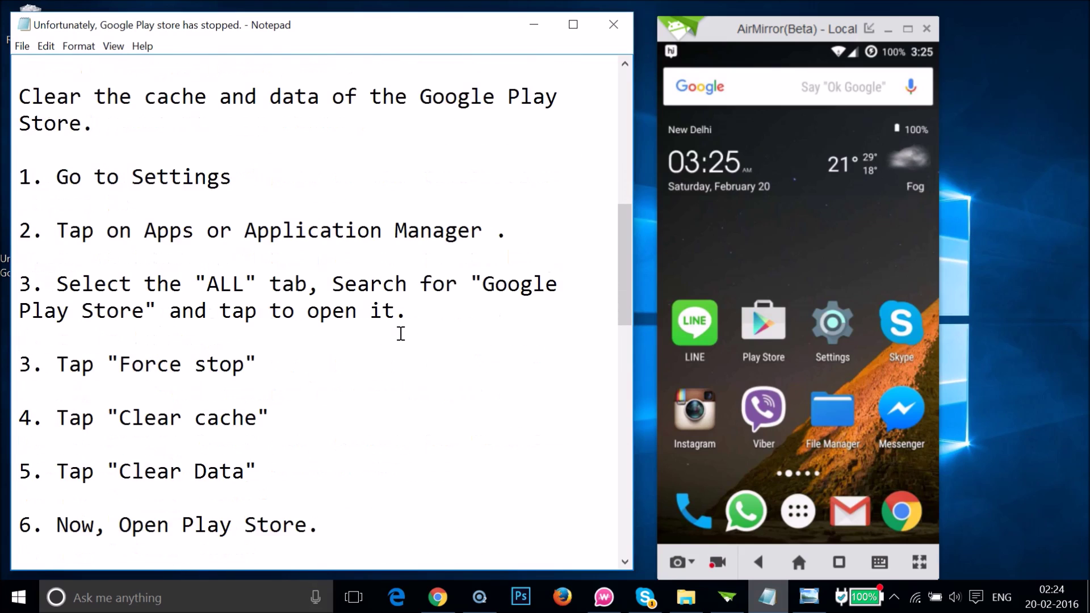
scroll(400, 333, down, 2)
scroll(401, 334, up, 3)
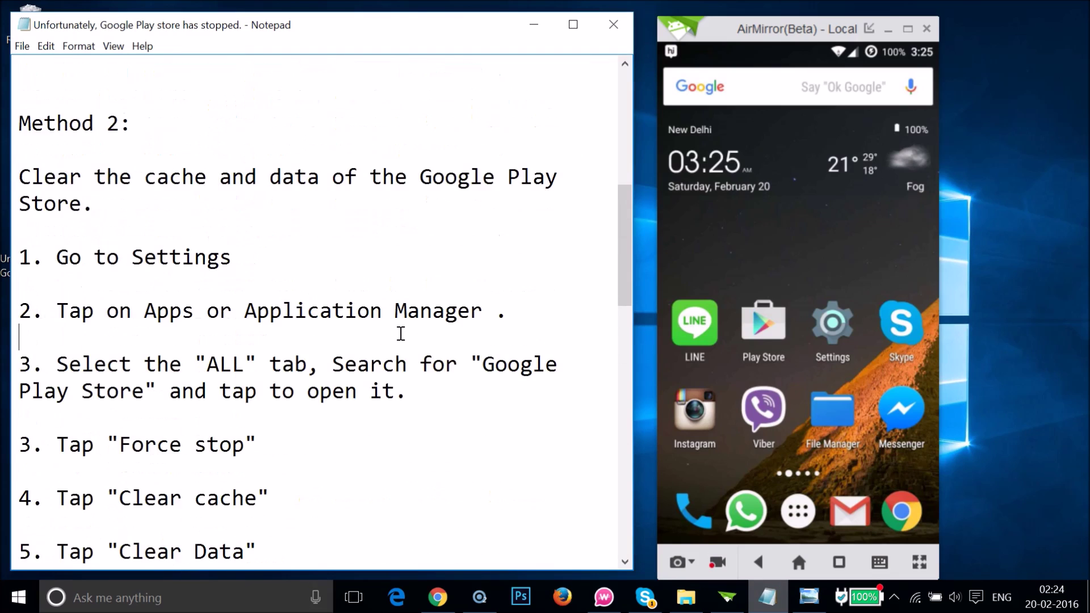
scroll(401, 334, down, 6)
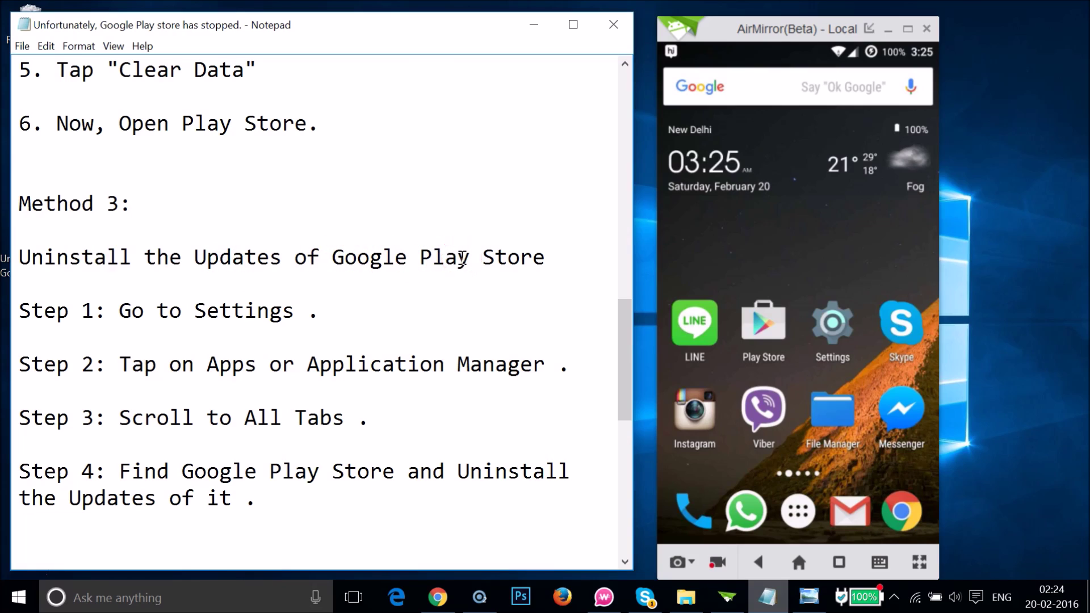
scroll(480, 287, down, 1)
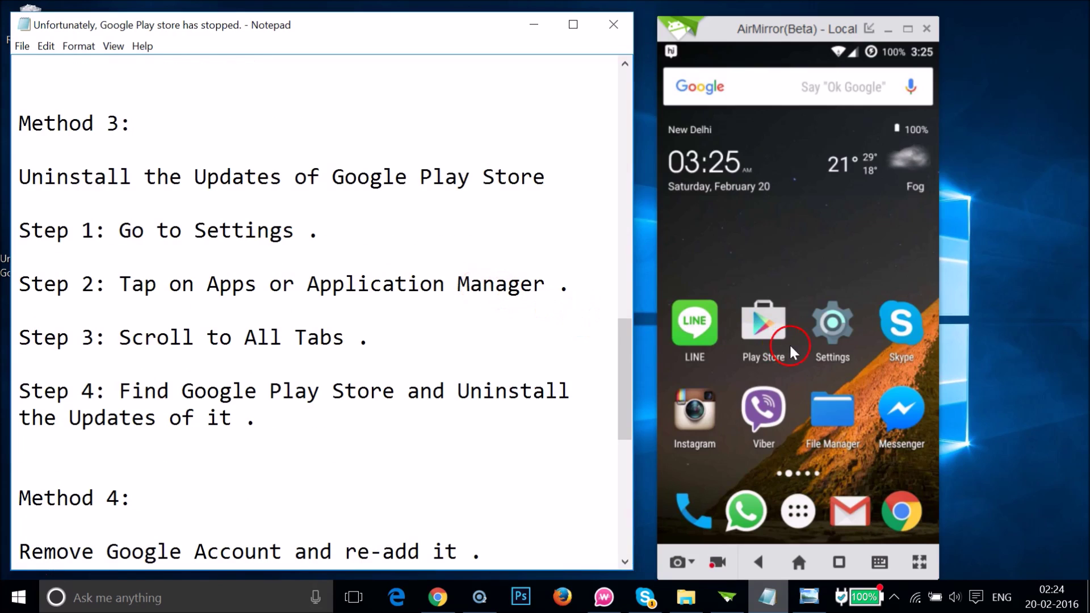
Step: Open the phone's Settings > Apps, passing the ON SD CARD and RUNNING tabs
click(830, 340)
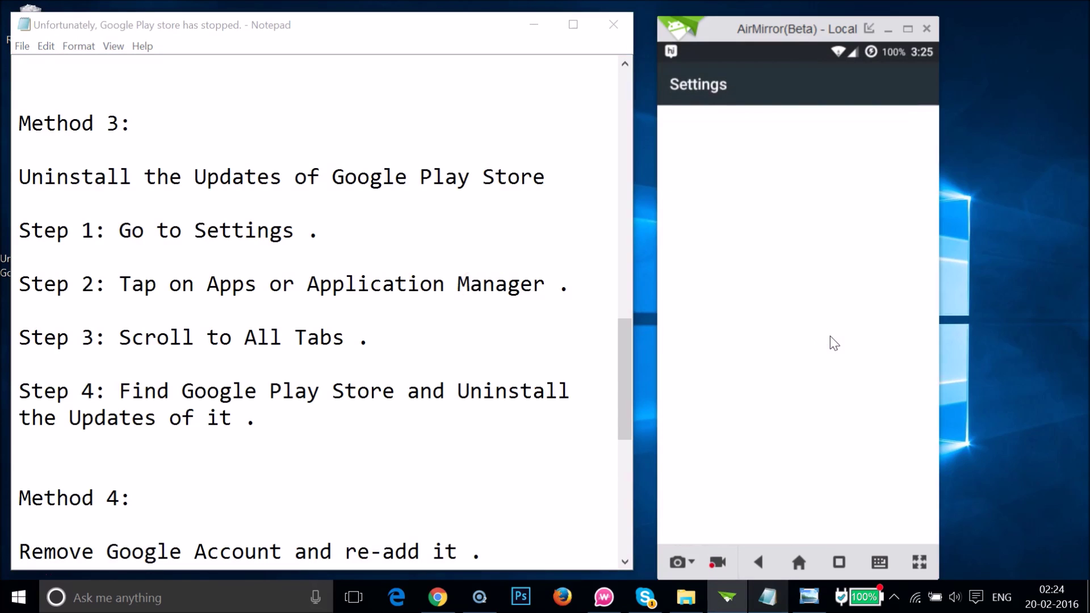
scroll(833, 343, down, 10)
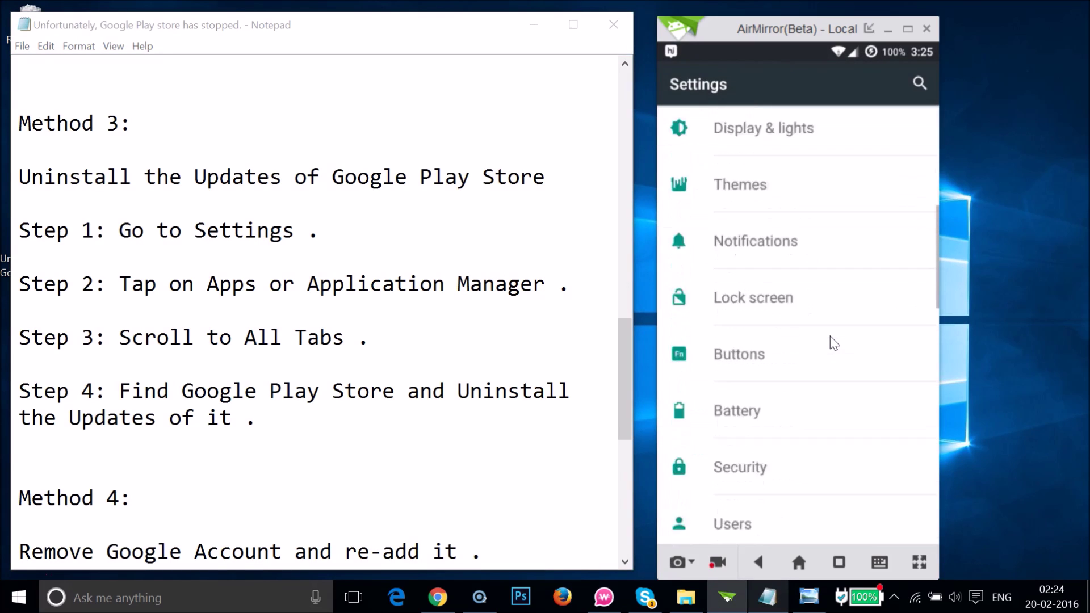
scroll(832, 343, down, 3)
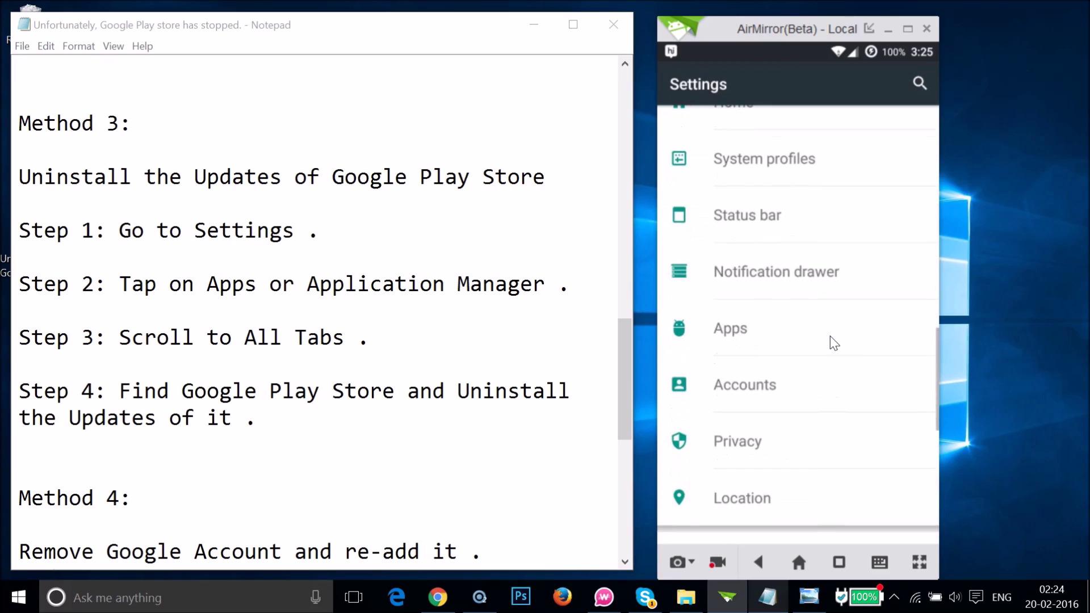
click(756, 329)
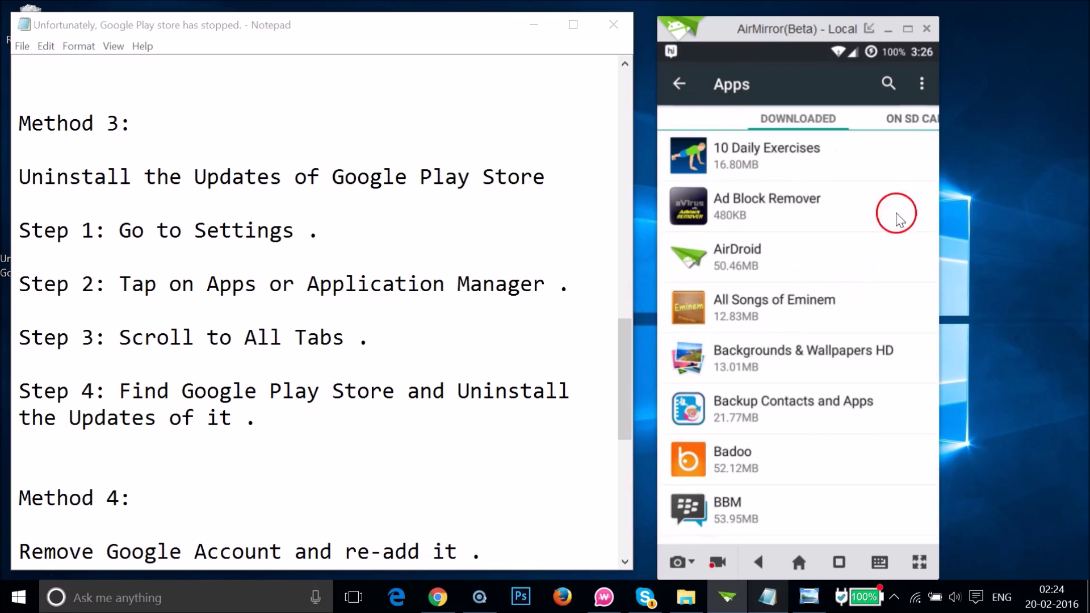
click(898, 127)
click(922, 126)
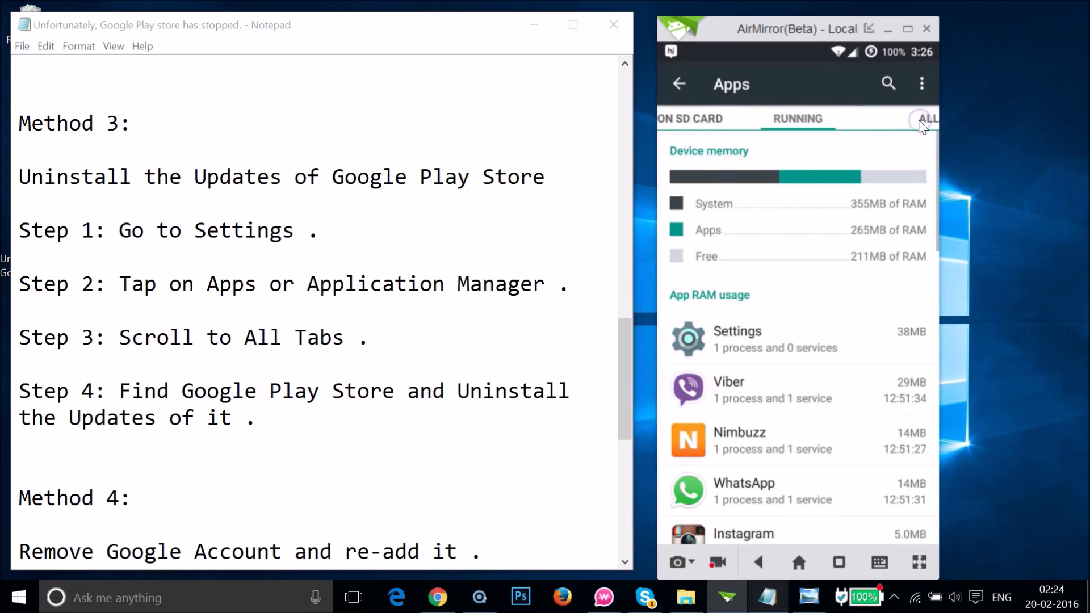
Step: Switch to the ALL tab and scroll down to Google Play Store
click(925, 120)
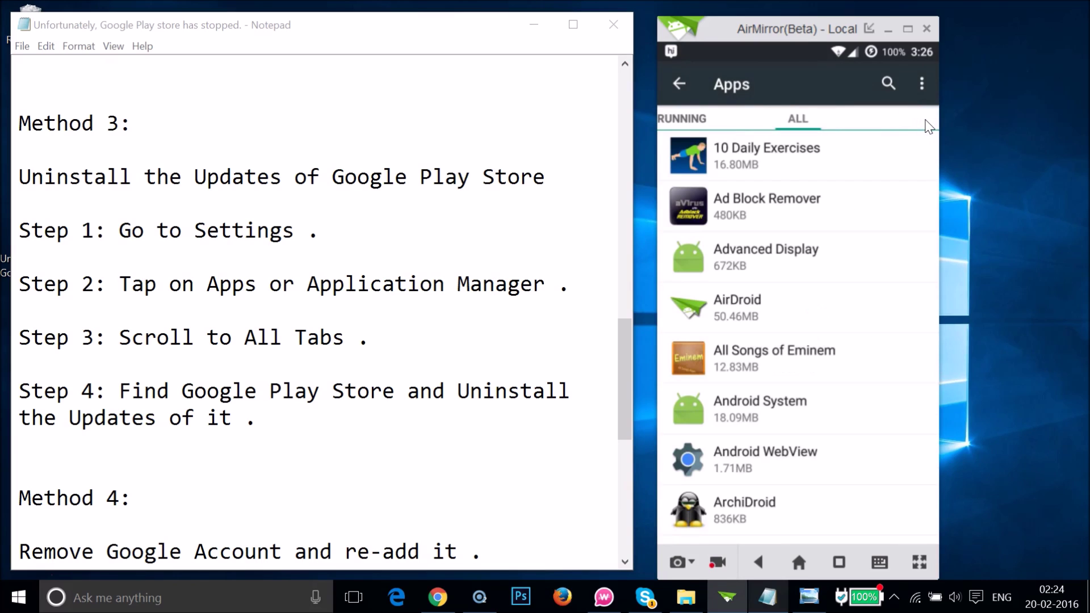
scroll(928, 126, down, 10)
scroll(928, 126, down, 10)
scroll(928, 126, down, 10)
scroll(928, 126, down, 6)
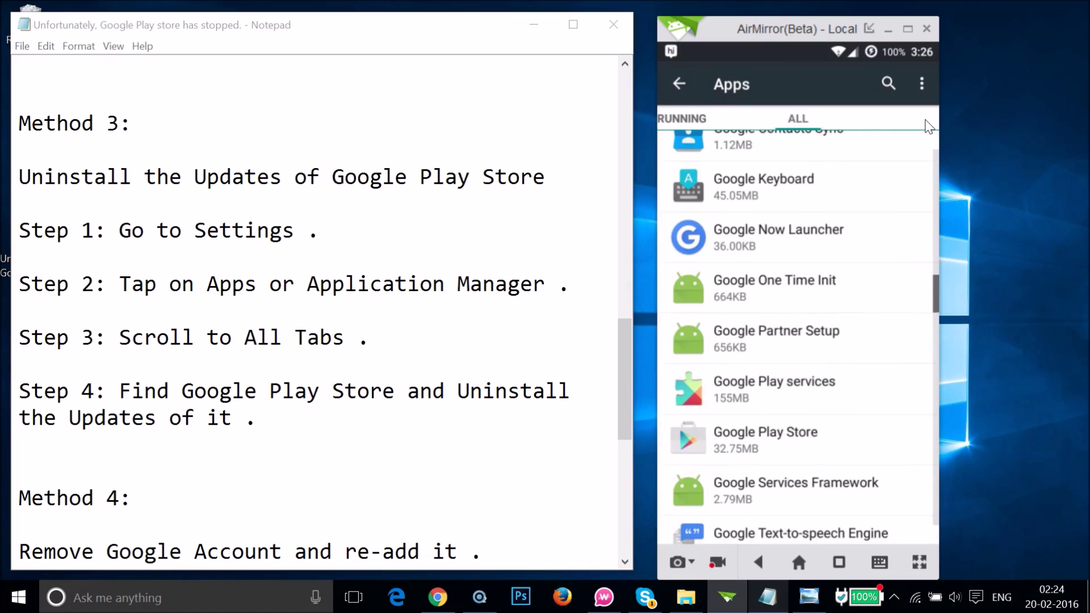
click(1028, 411)
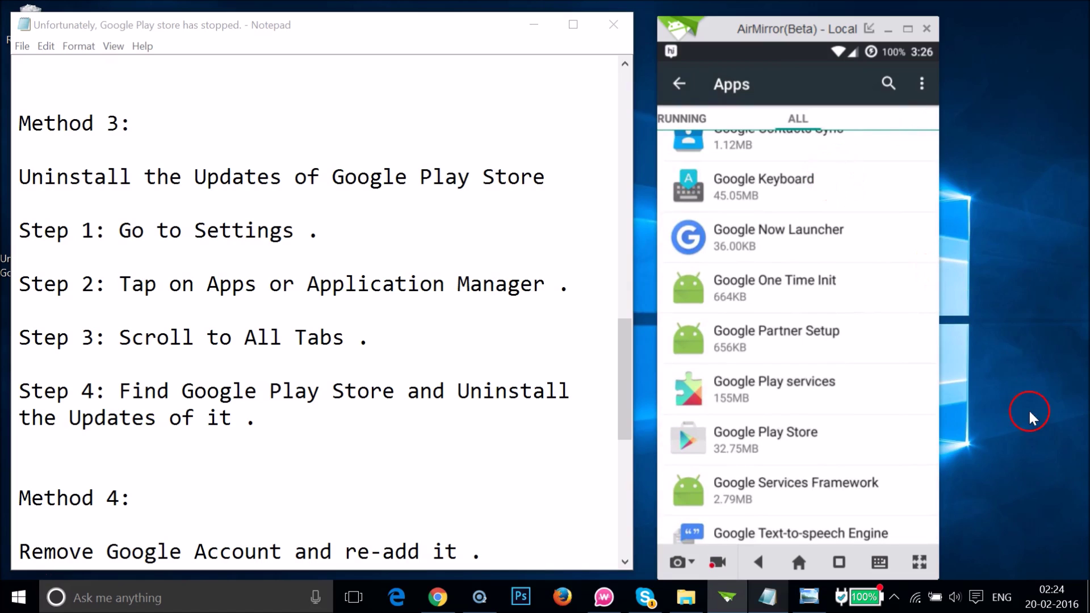
Step: Uninstall Google Play Store's updates back to factory version 5.12.10, then back out to Settings
click(806, 446)
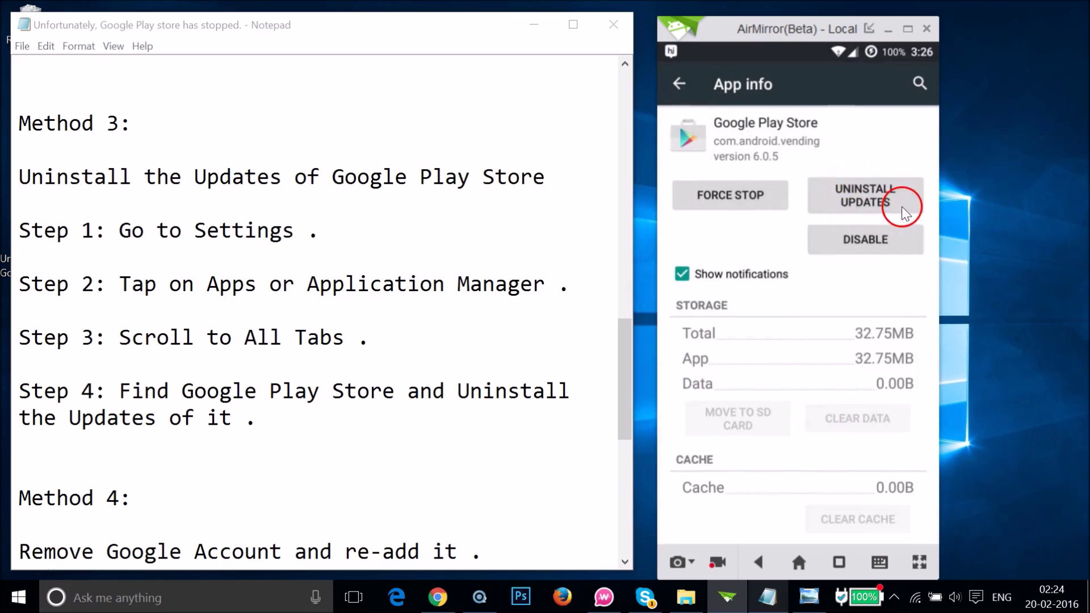
click(855, 203)
click(866, 202)
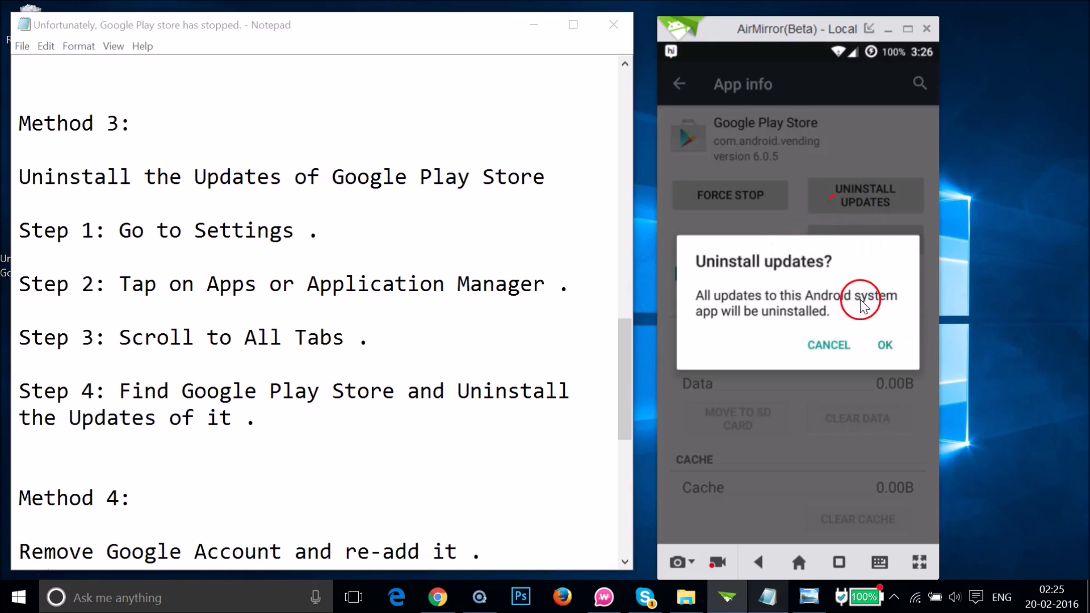
click(884, 344)
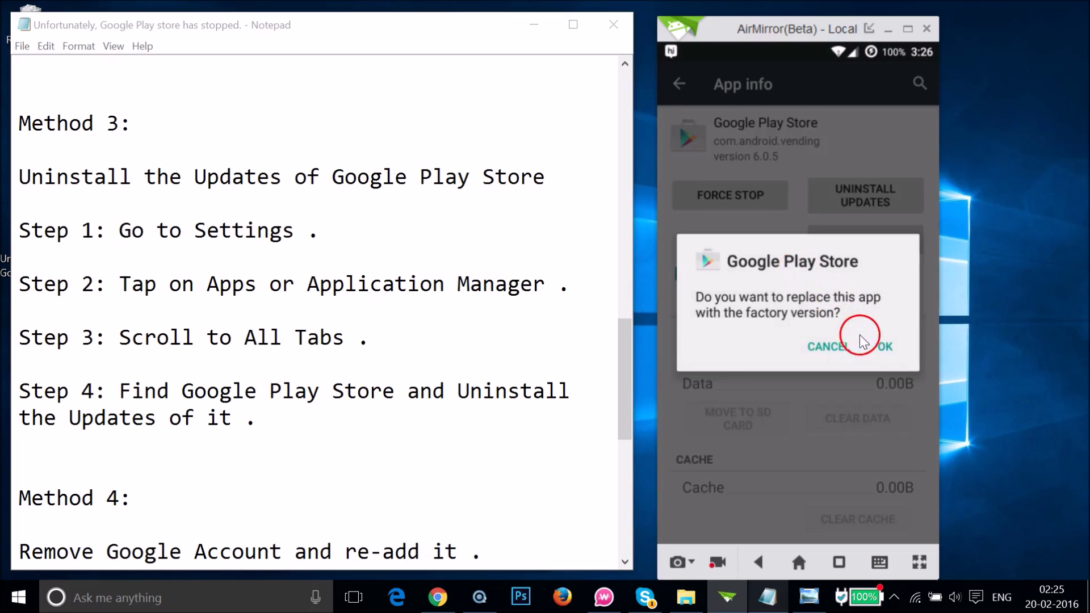
click(882, 349)
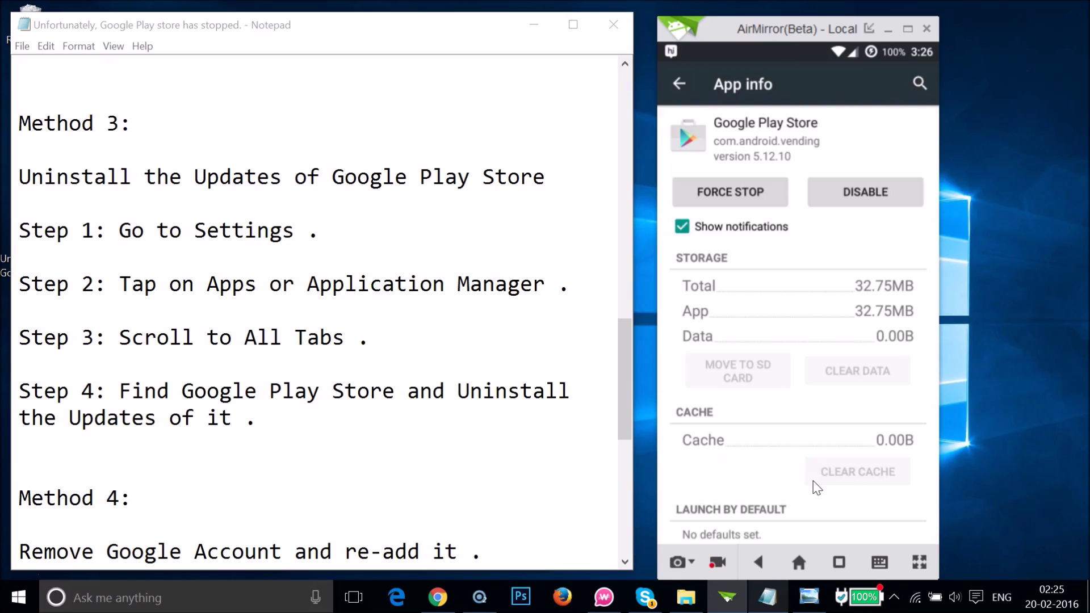
key(Escape)
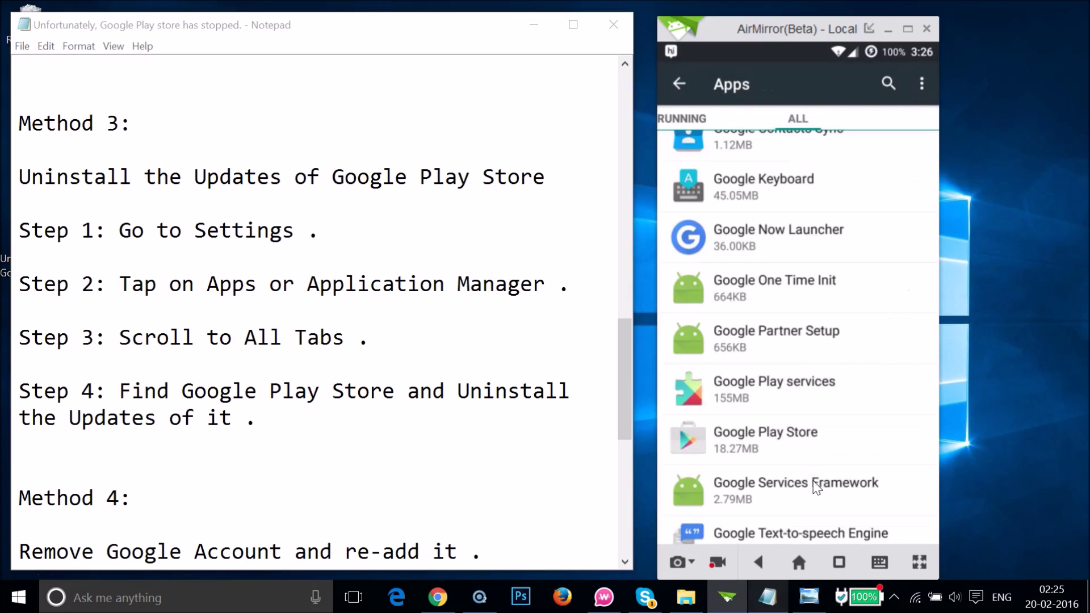
key(Escape)
key(Escape)
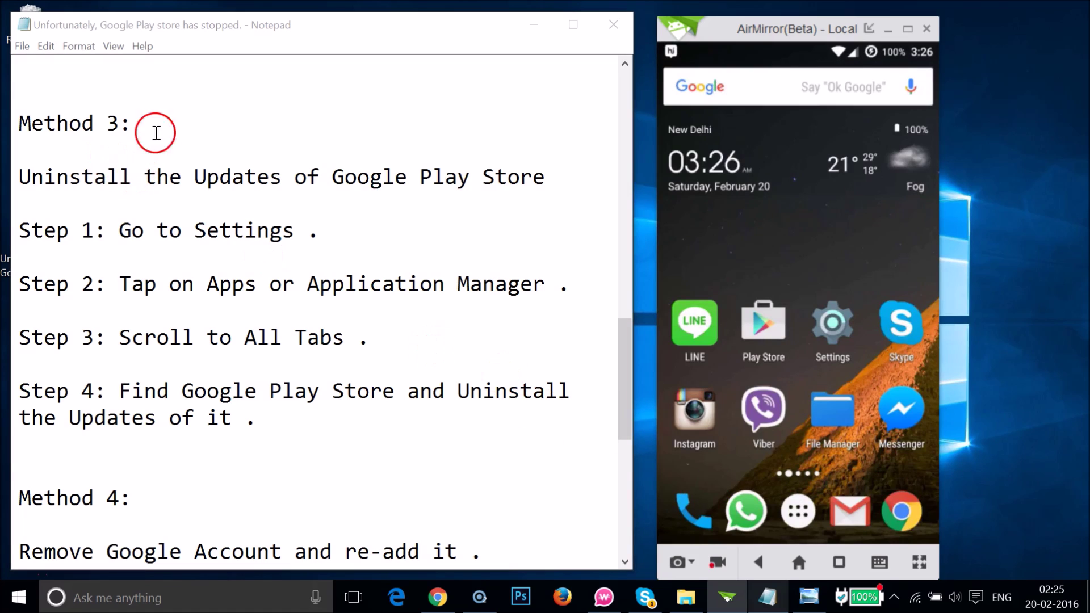
Step: Scroll Notepad to Method 4's remove-and-re-add account steps and open the phone's Settings
scroll(274, 248, down, 2)
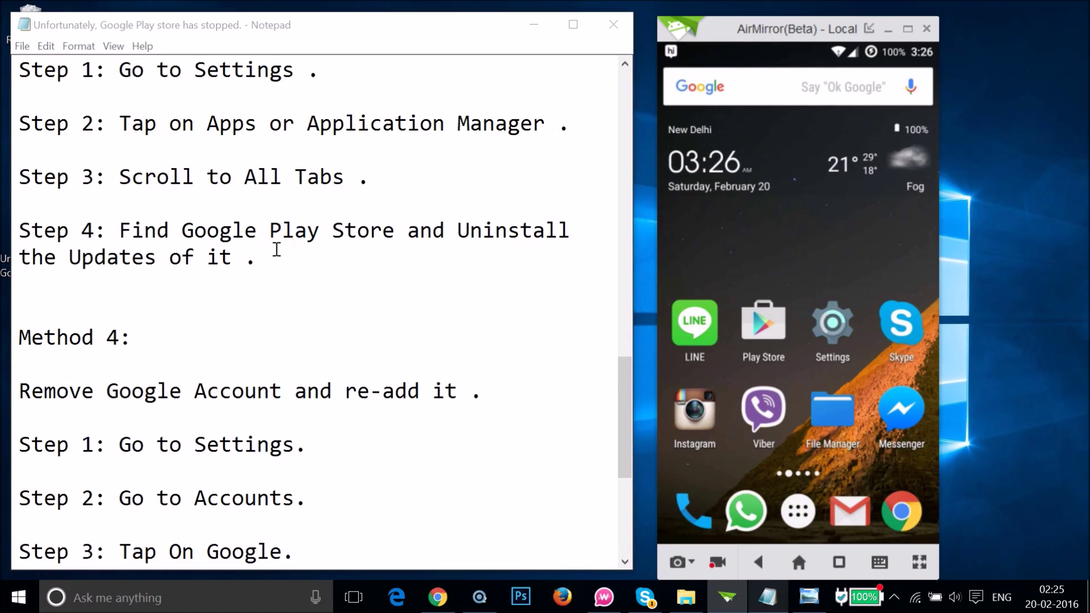
scroll(276, 250, down, 2)
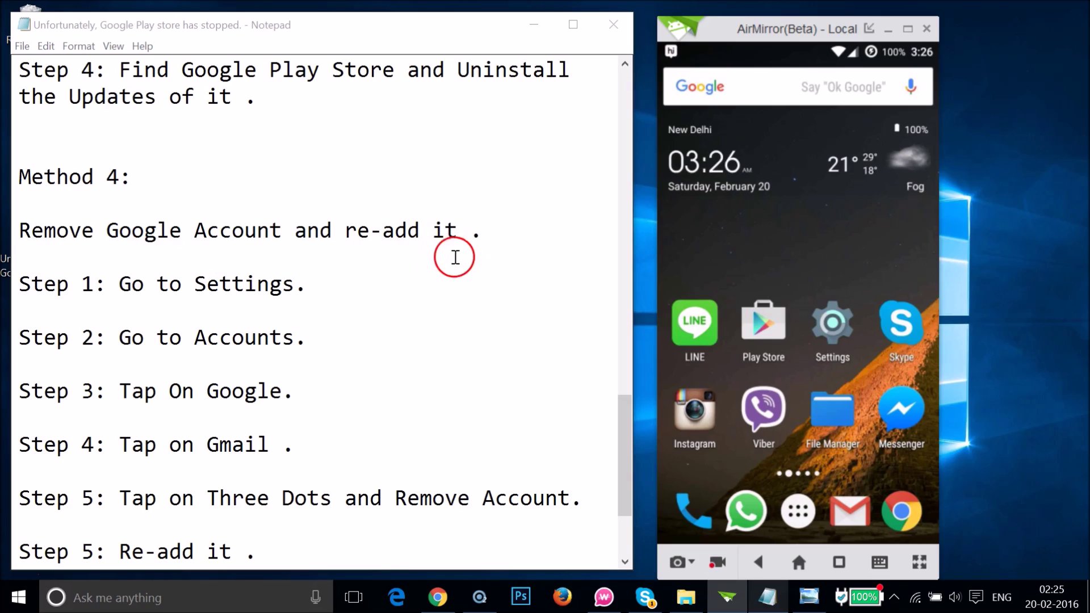
click(832, 322)
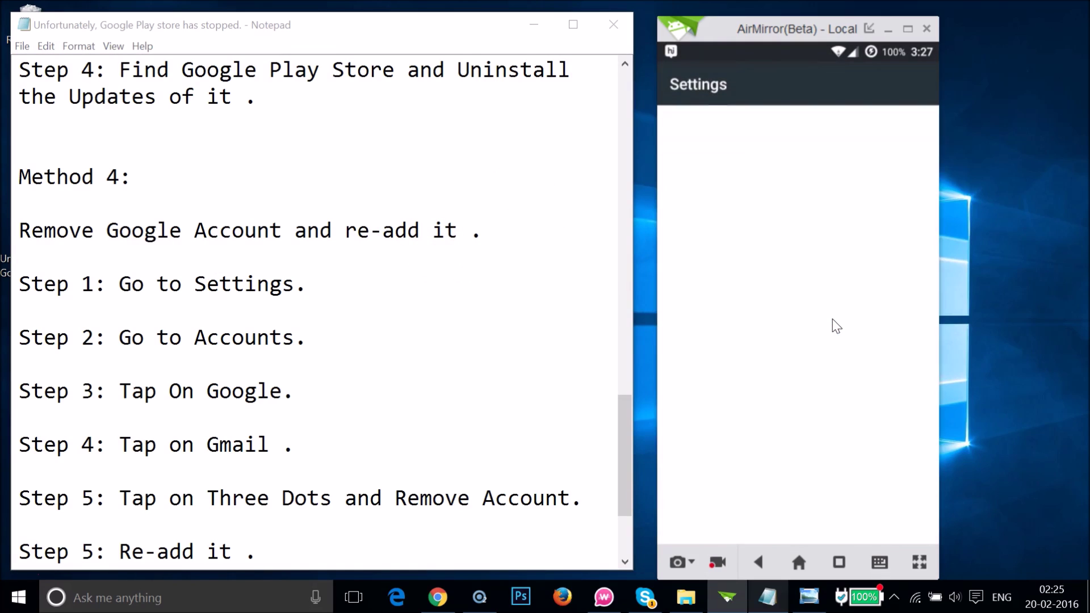
Step: Go to Settings > Accounts > Google and open the synced Gmail account's page
scroll(836, 325, down, 10)
scroll(836, 325, down, 8)
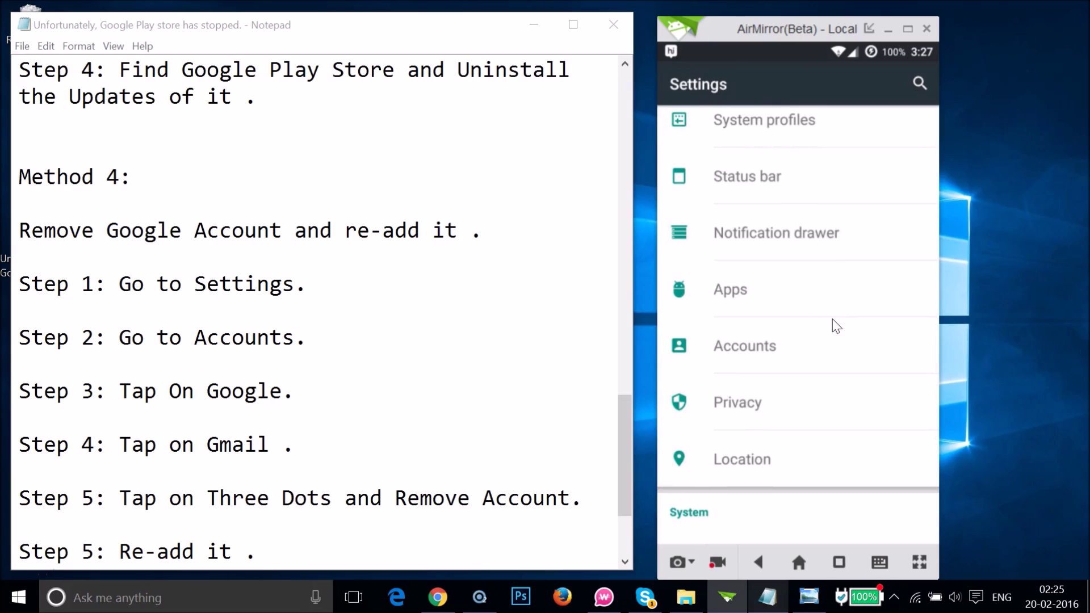
click(803, 344)
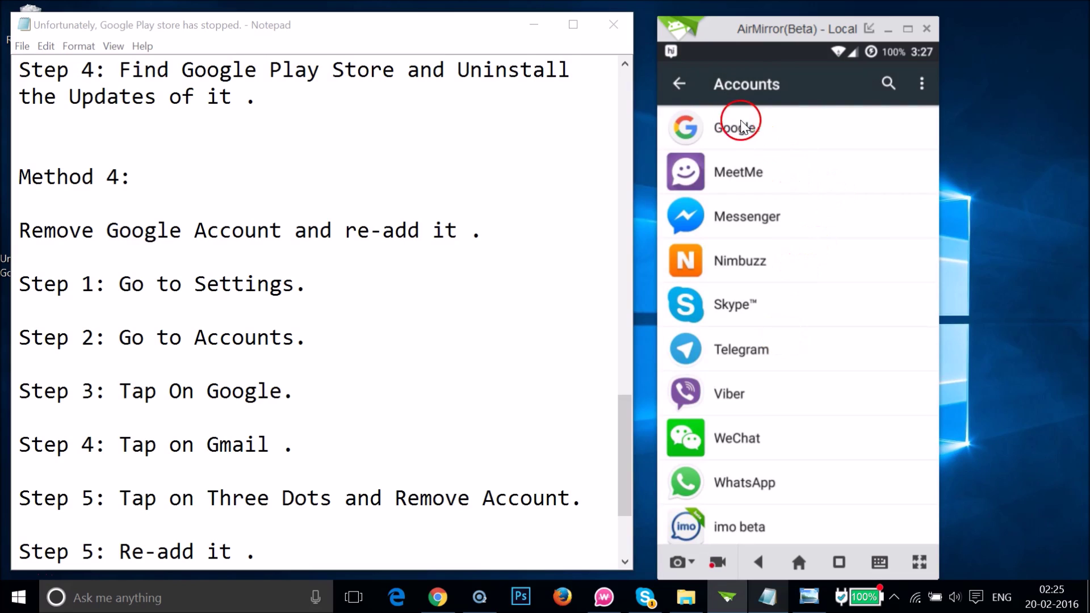
click(758, 126)
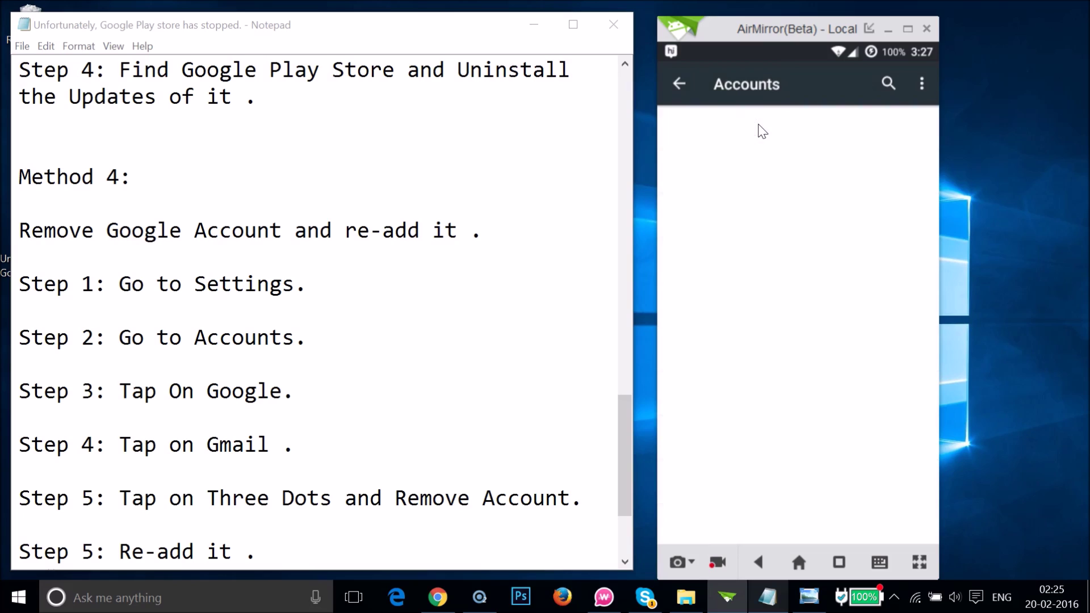
click(823, 175)
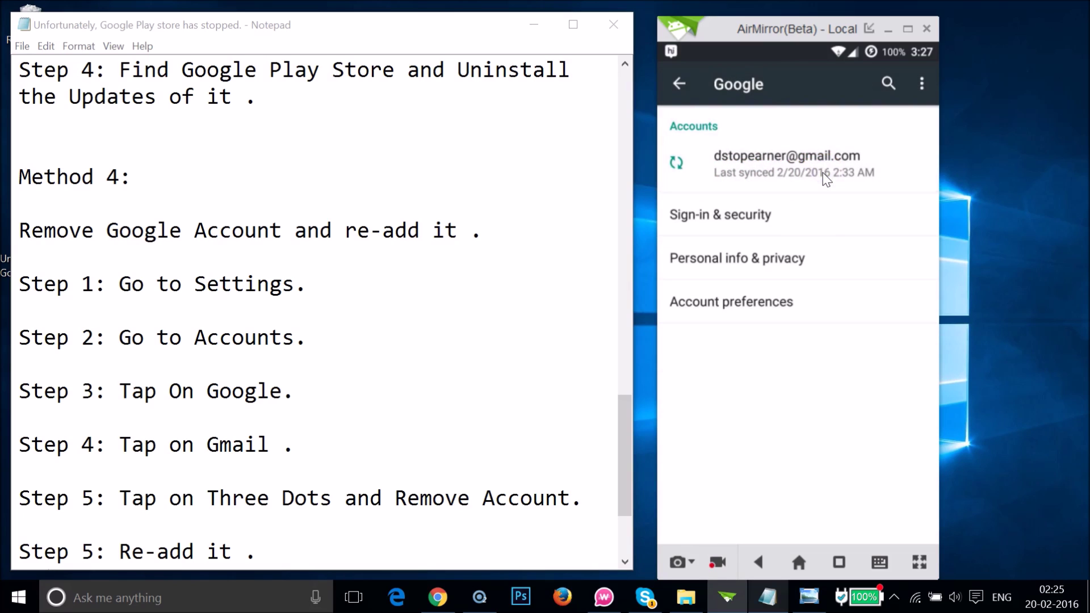
Step: View the Google account's Remove account option without using it, then return to Accounts
click(902, 207)
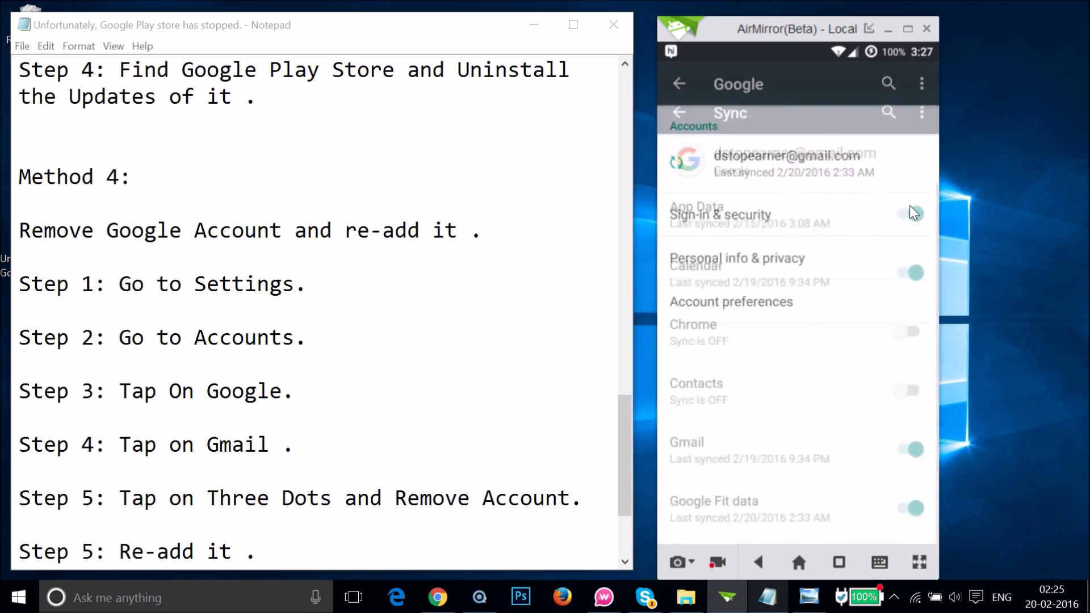
click(922, 90)
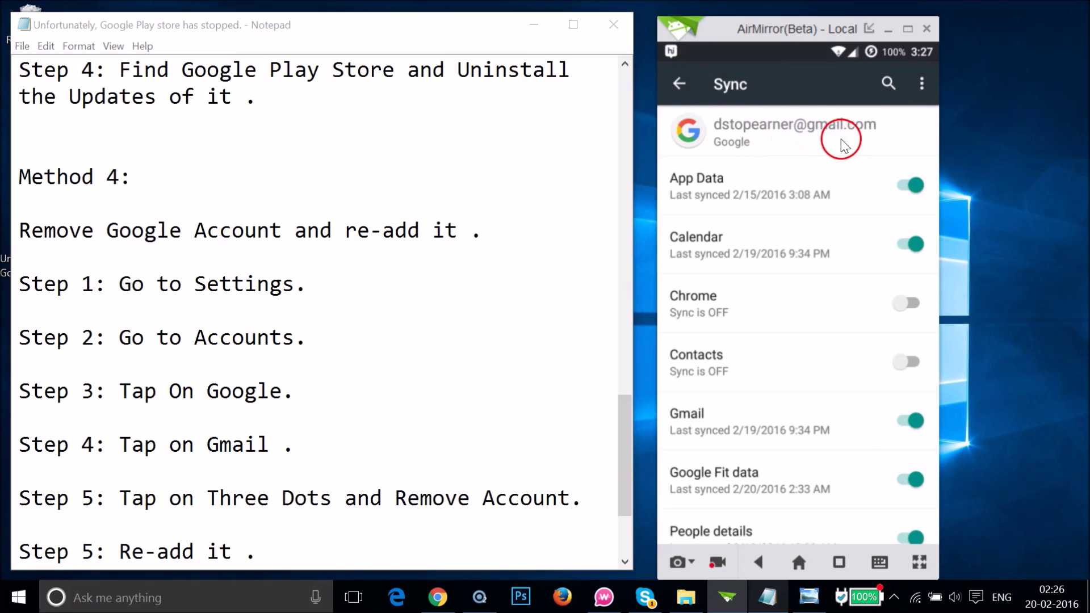
click(922, 86)
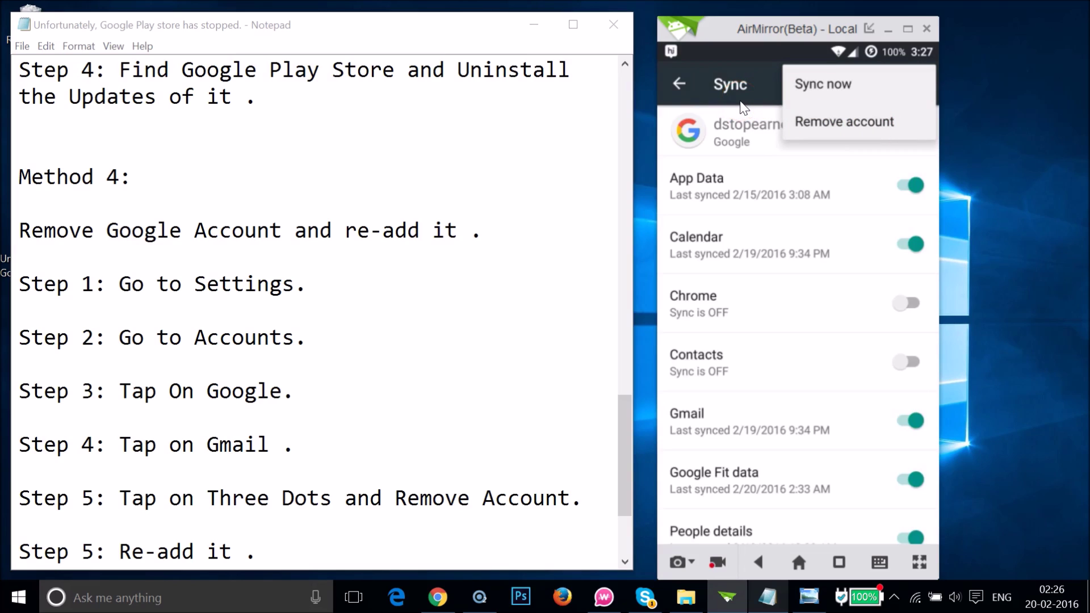
click(683, 88)
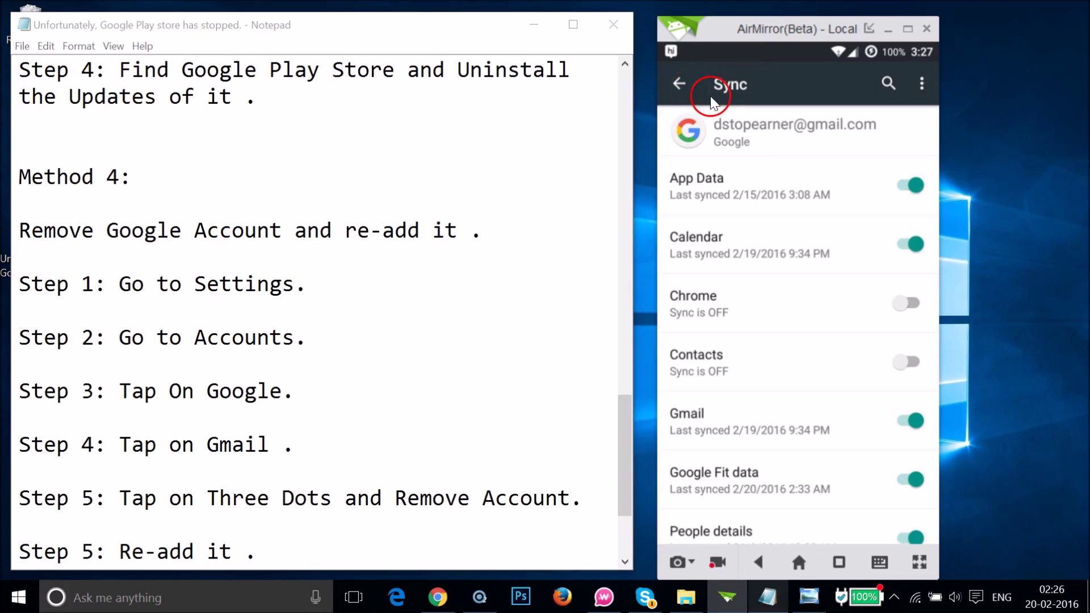
click(681, 90)
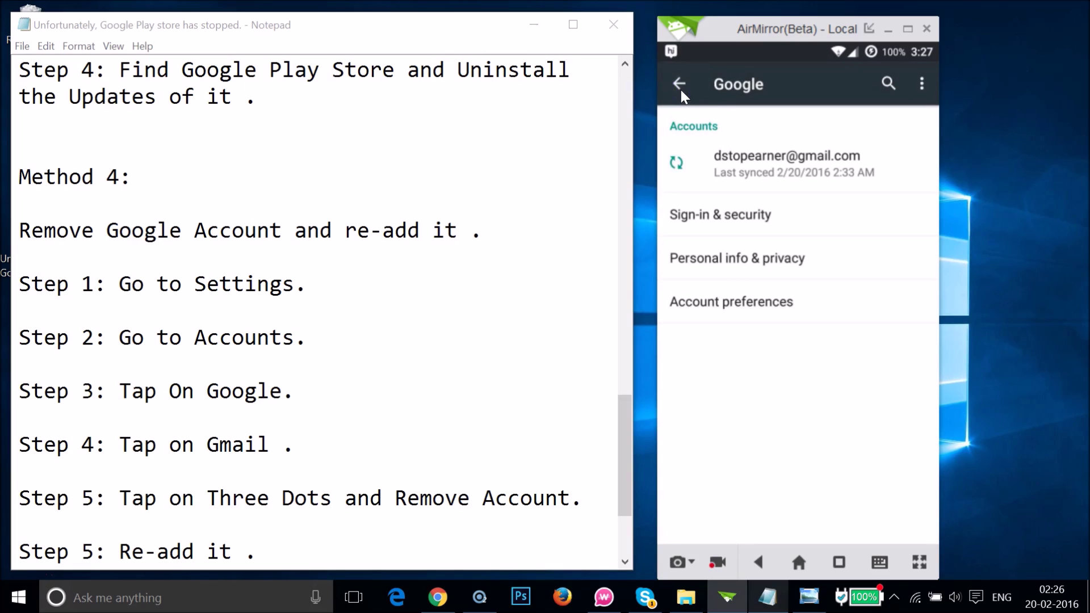
click(680, 88)
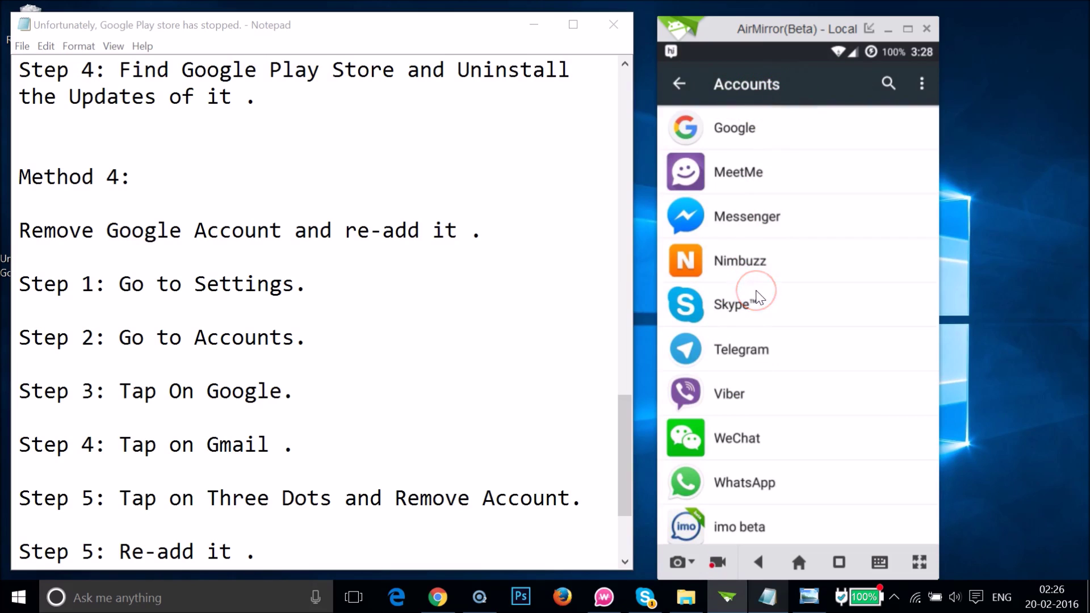
Step: Start adding a Google account via Add account, leaving the sign-in page unfilled
scroll(759, 296, down, 1)
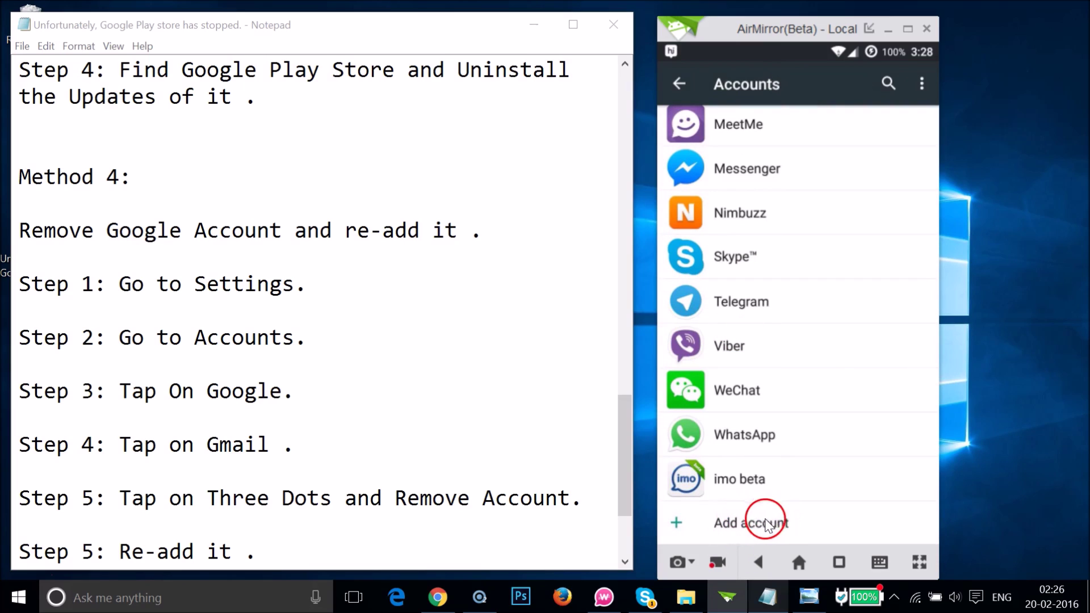
click(782, 521)
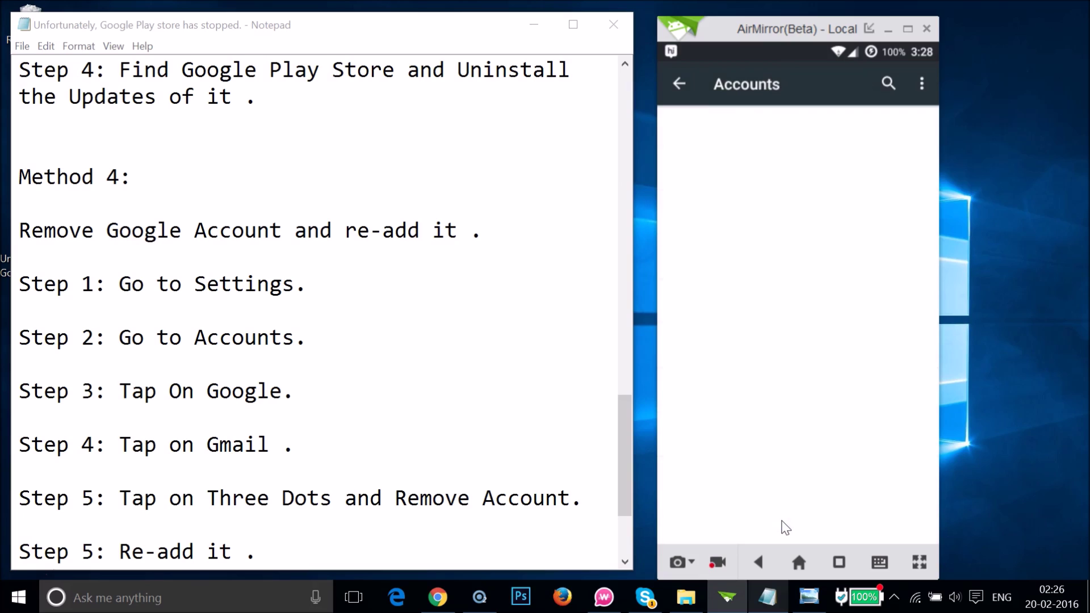
click(732, 362)
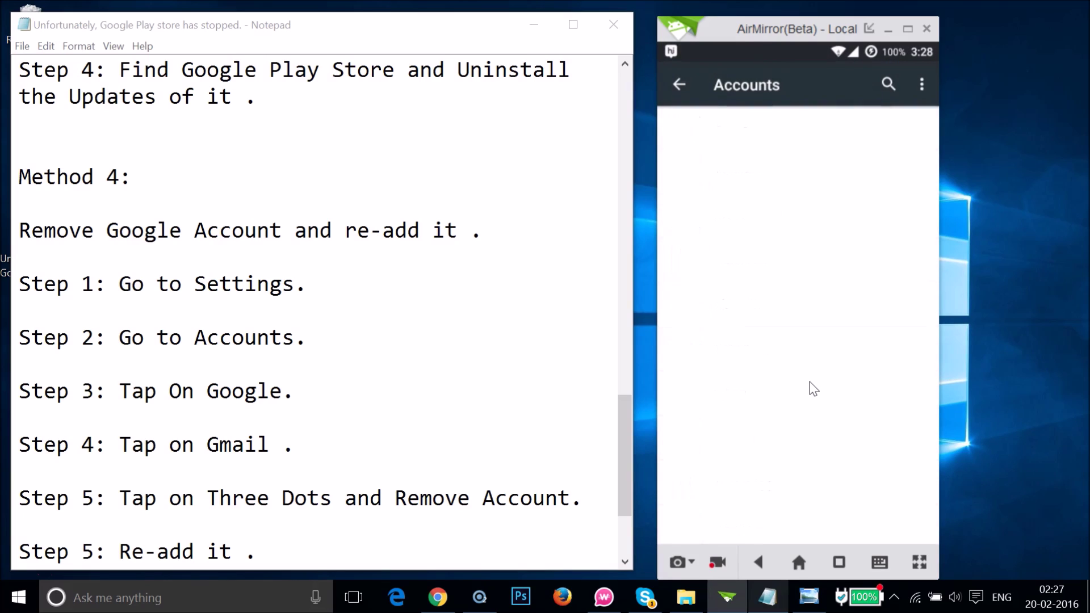
click(152, 217)
Step: Scroll Notepad to Method 5, factory-resetting the phone, then open the phone's Settings app
scroll(268, 244, down, 2)
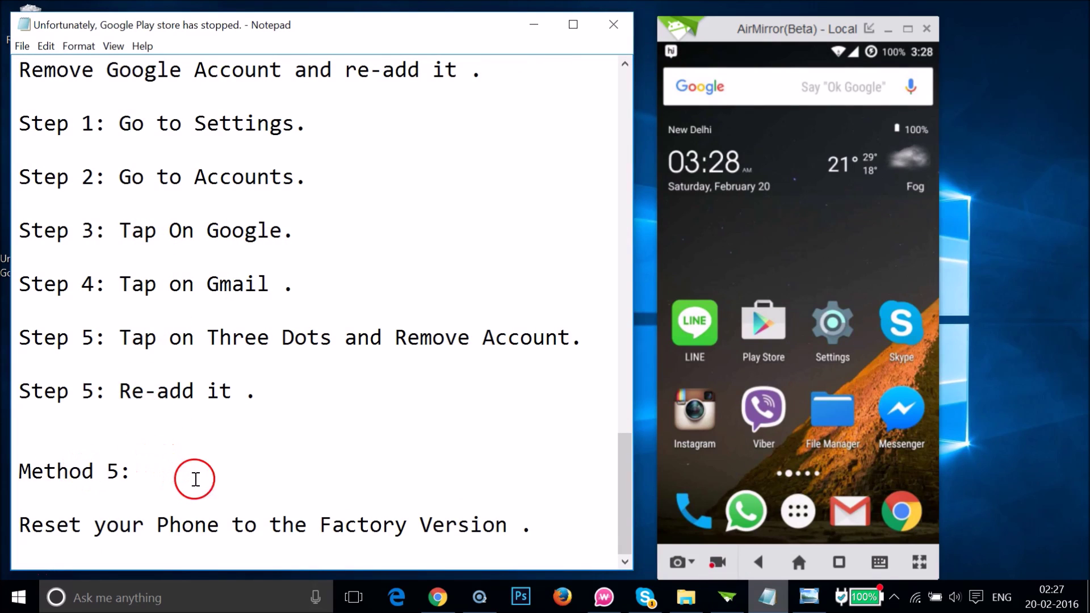
scroll(324, 328, up, 15)
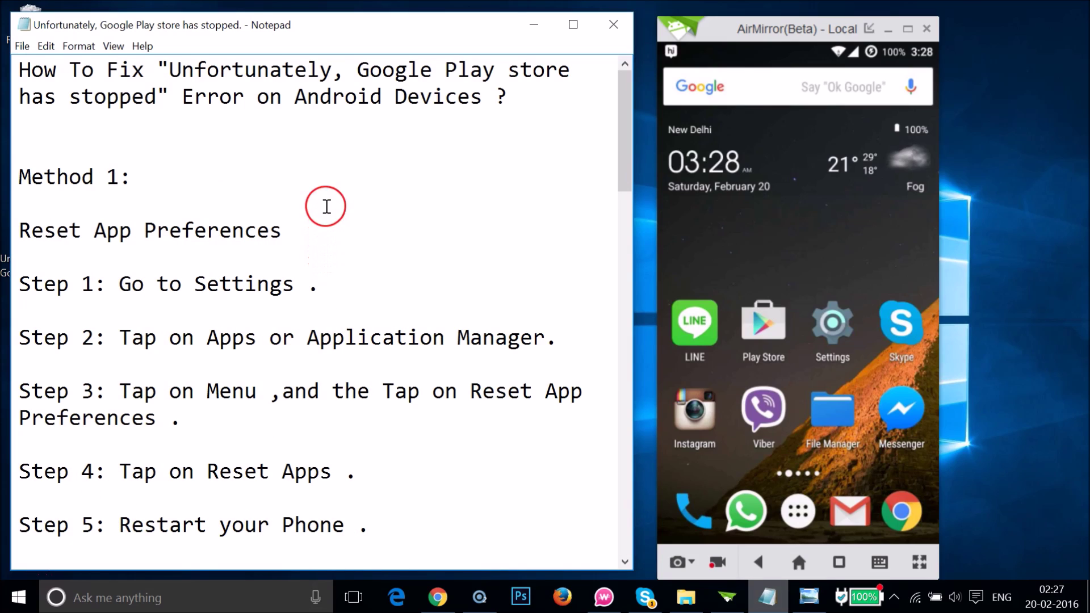
scroll(325, 205, down, 6)
scroll(326, 207, down, 4)
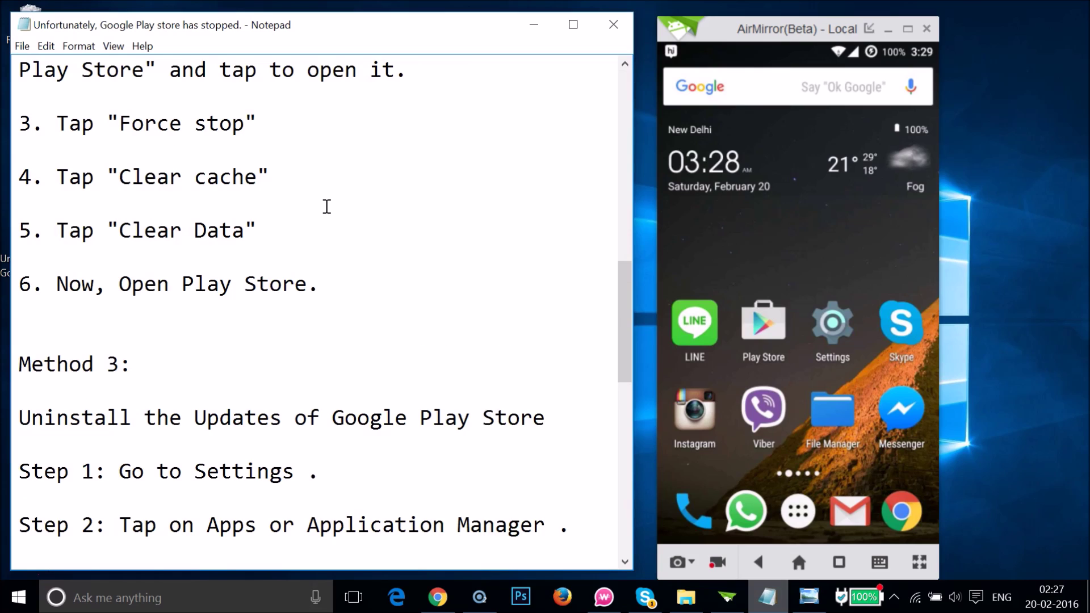
scroll(326, 207, down, 8)
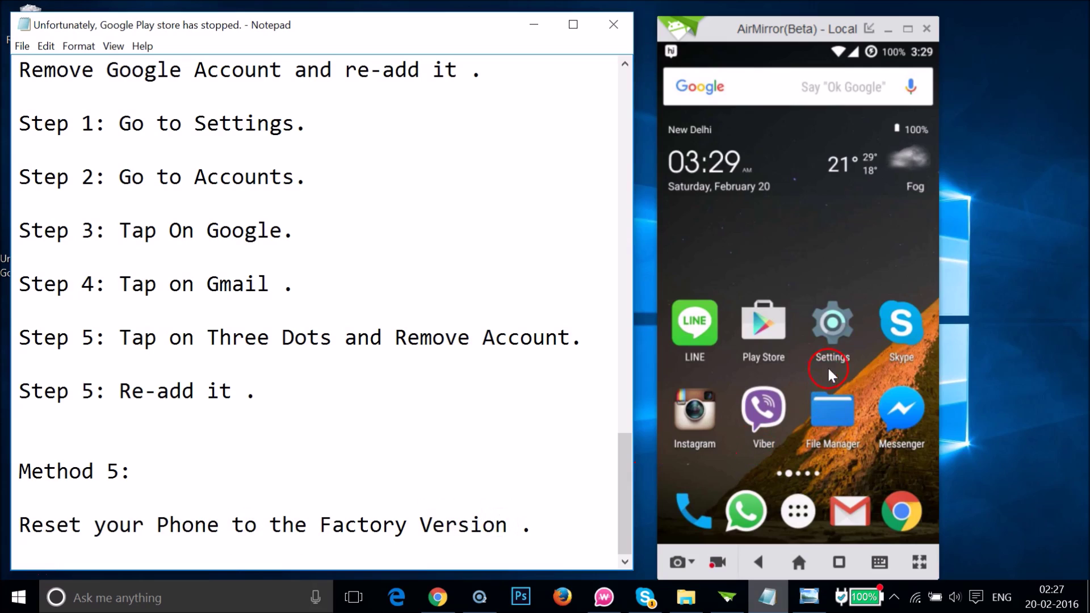
click(830, 342)
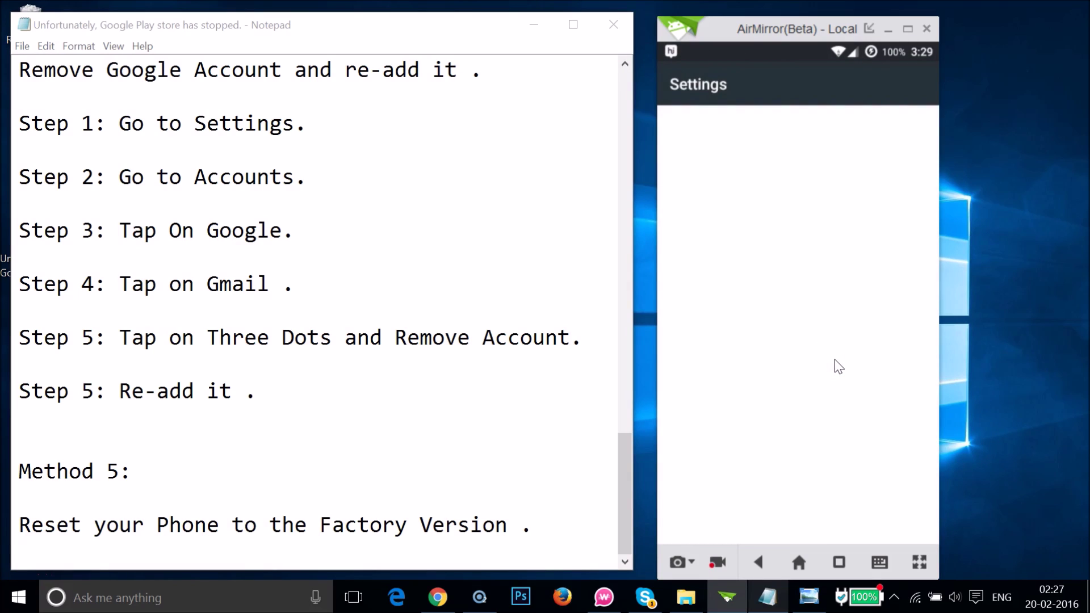
Step: Scroll the phone's Settings down to the System section and open Backup & reset
scroll(834, 359, down, 5)
scroll(835, 359, down, 6)
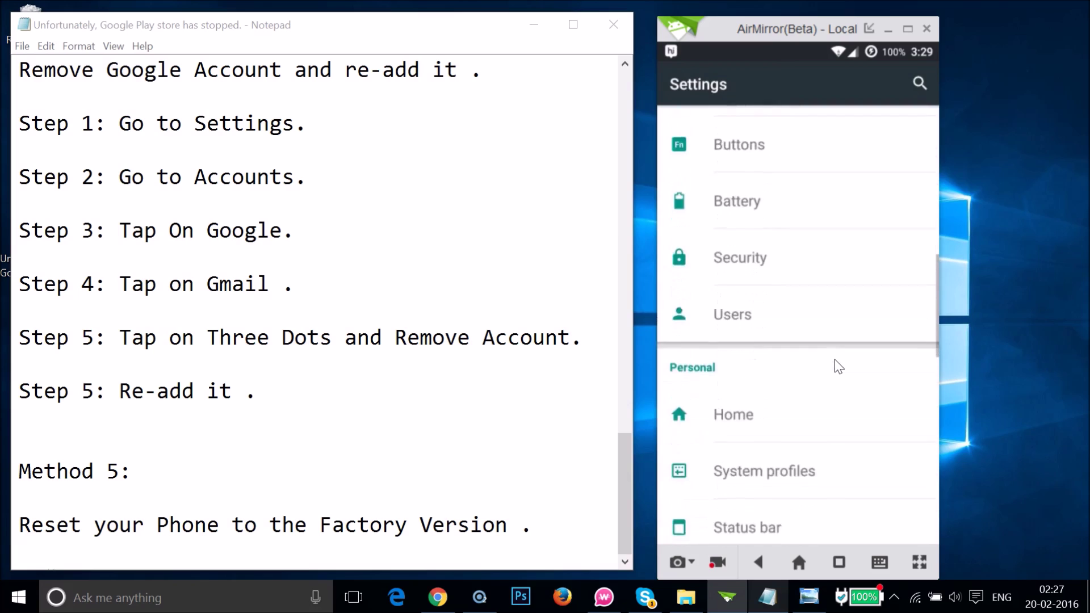
scroll(834, 359, down, 5)
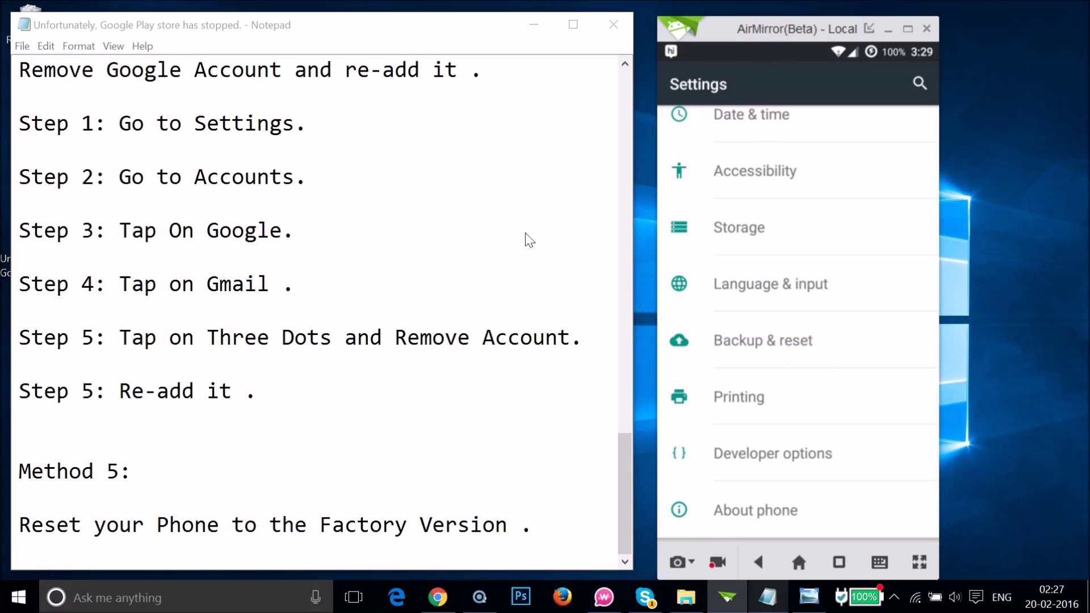
click(790, 353)
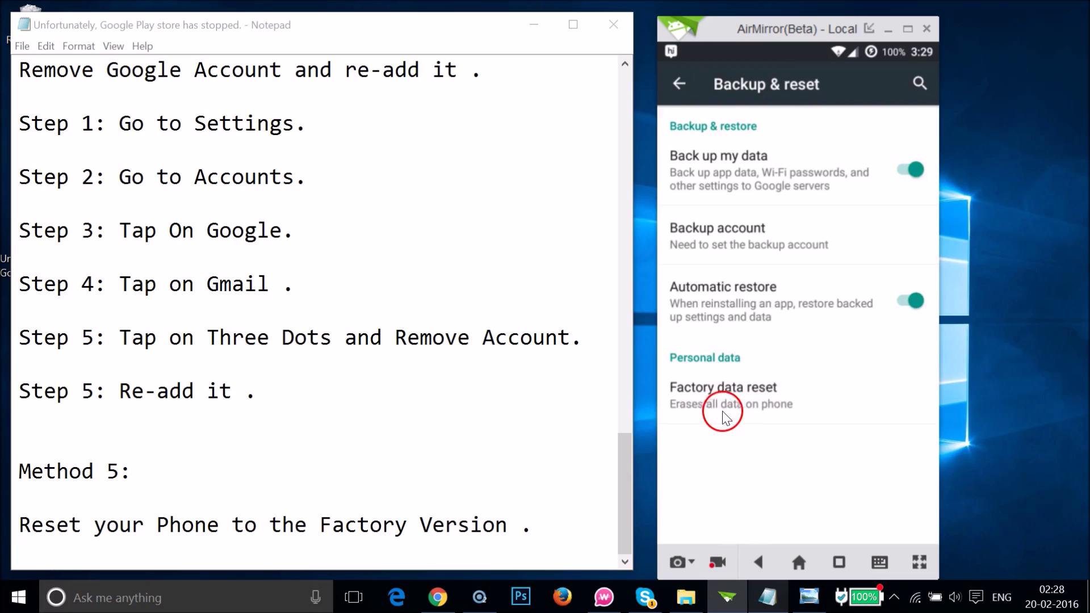
Step: Open the Factory data reset page without starting the reset
click(776, 416)
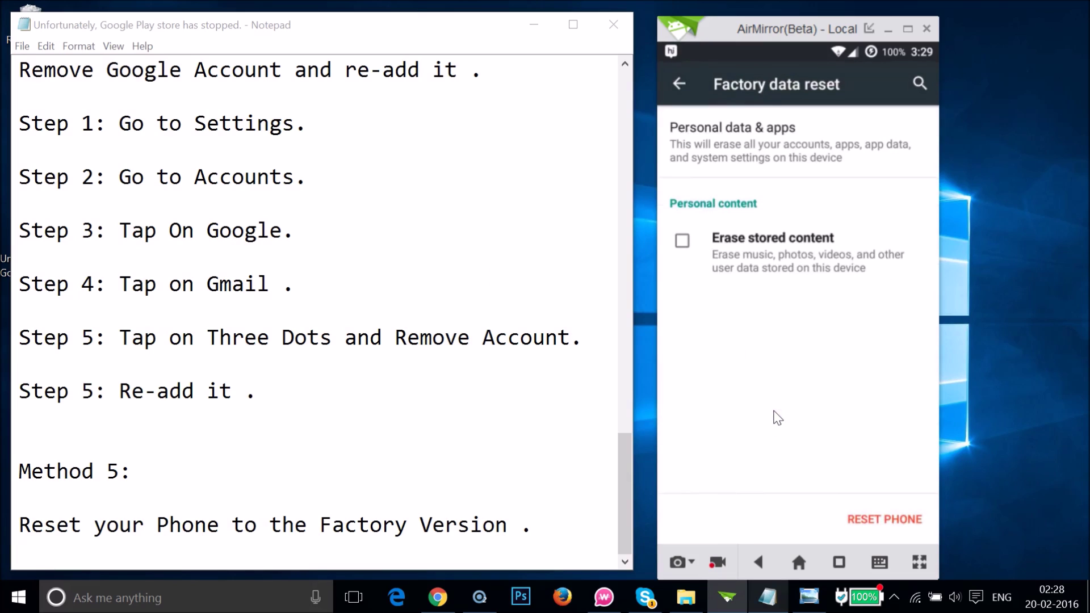